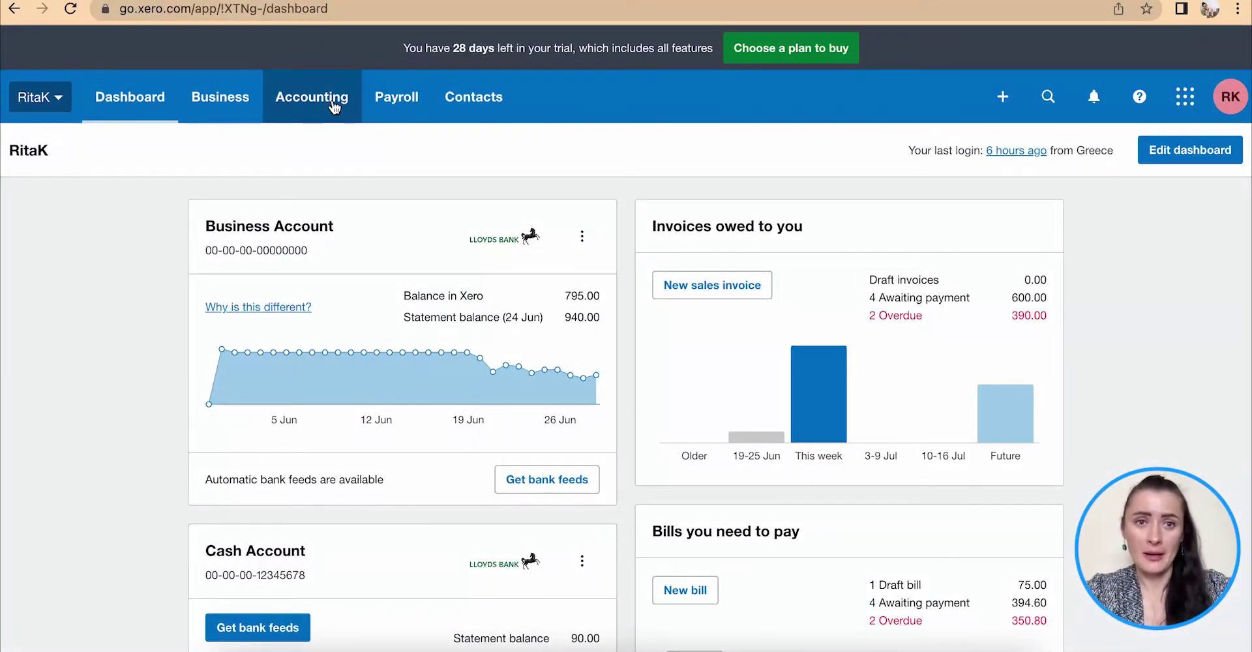
From Bank Accounts, start reconciling the Santander Current Account's 9 unreconciled items
click(334, 107)
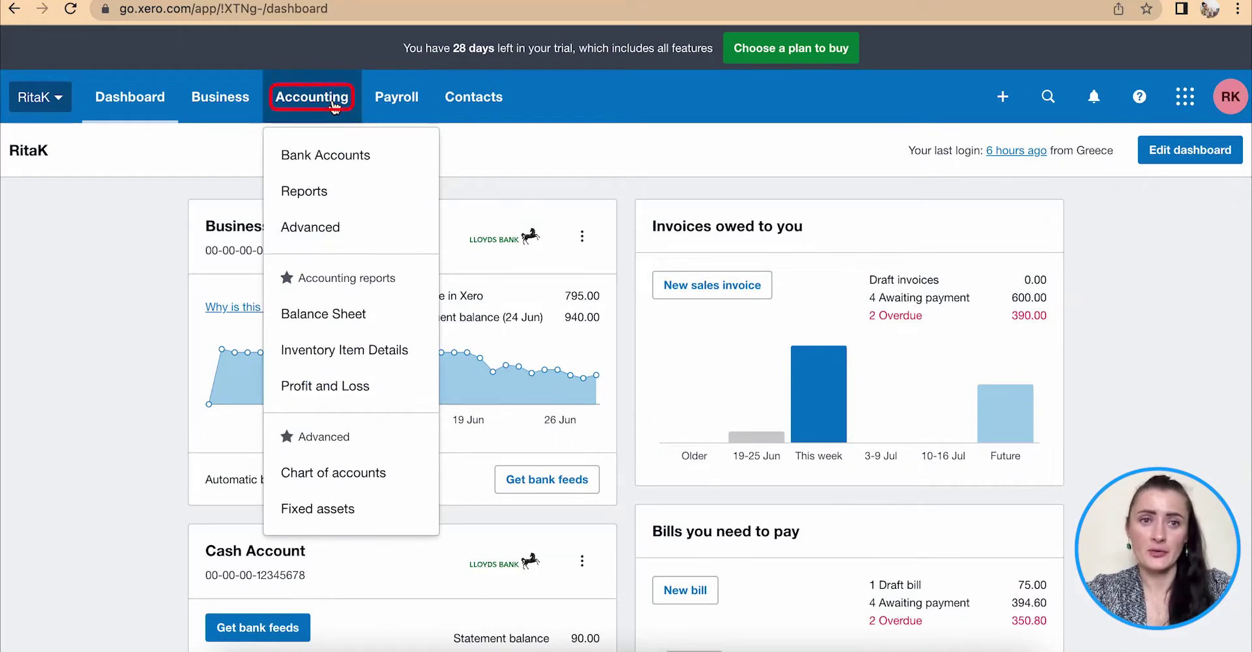
click(363, 158)
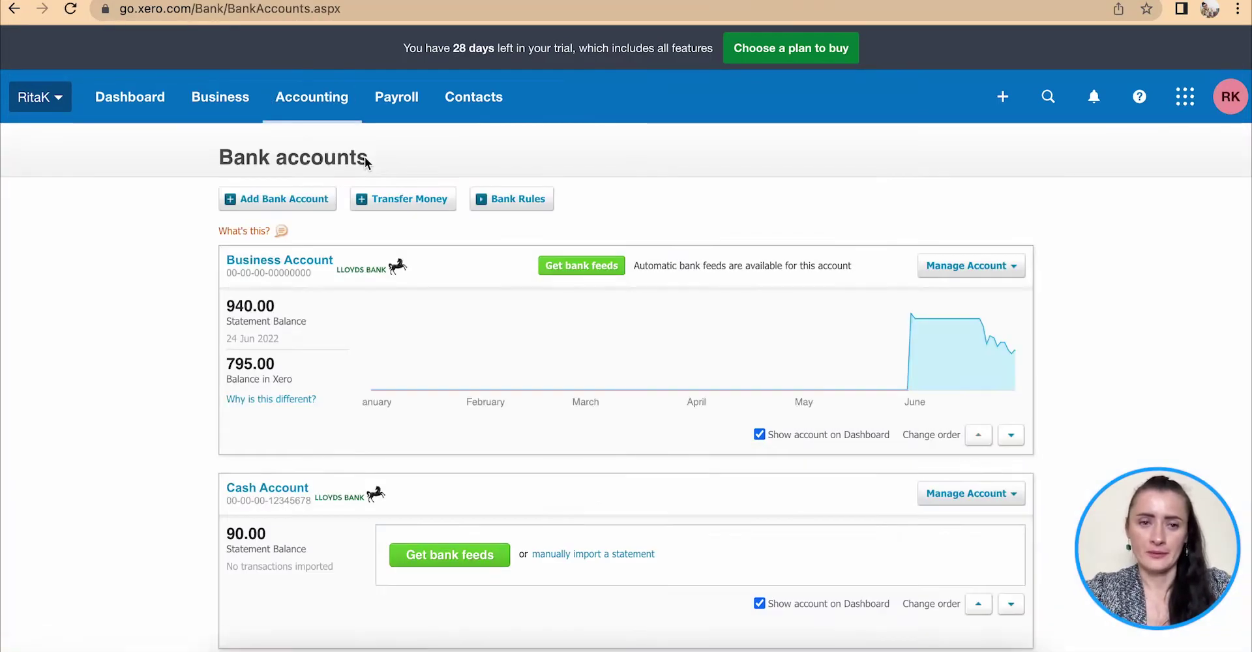
scroll(384, 370, down, 5)
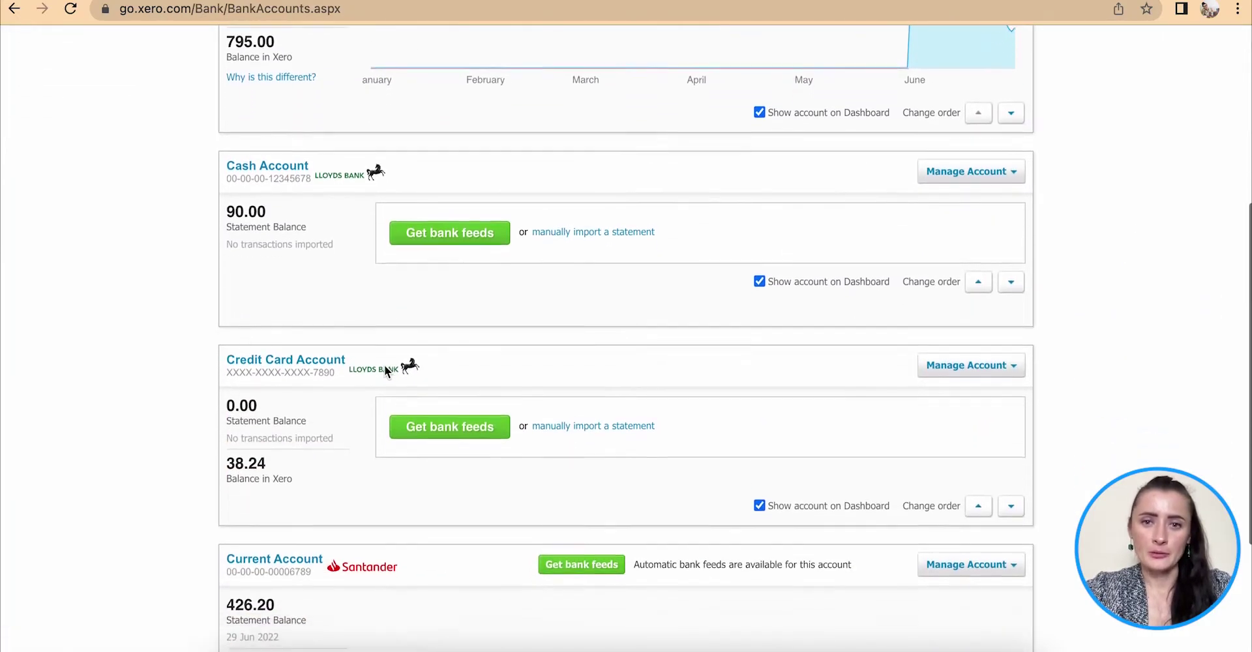
scroll(384, 369, down, 1)
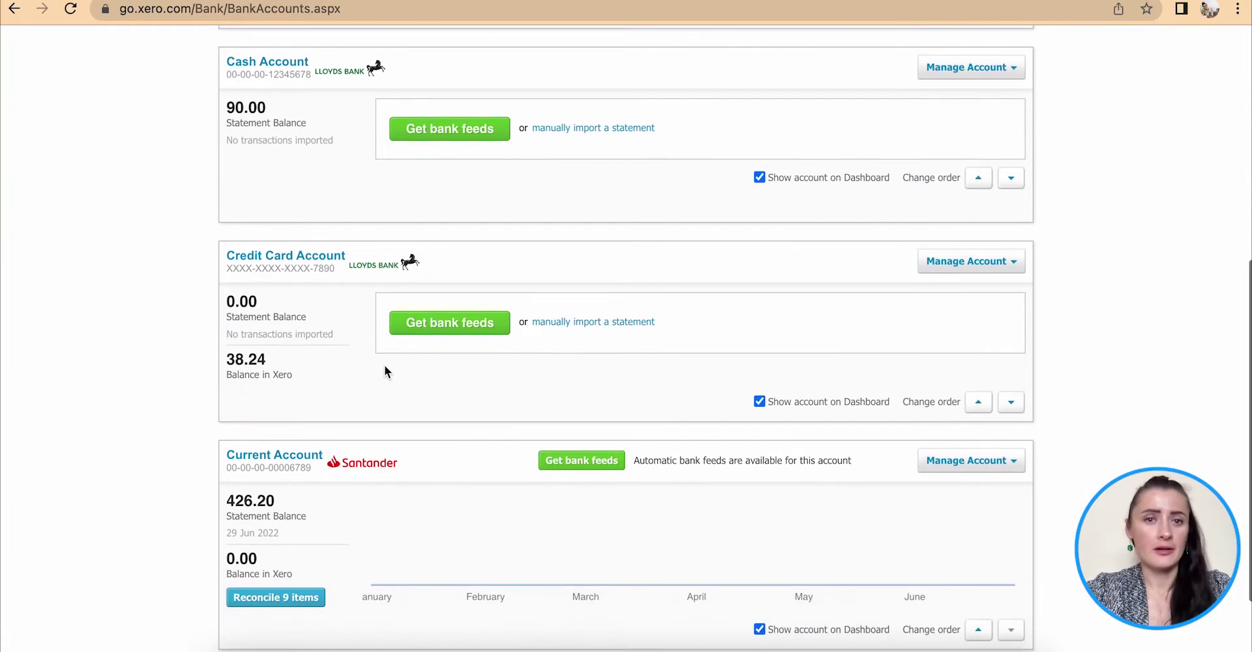
scroll(385, 371, down, 2)
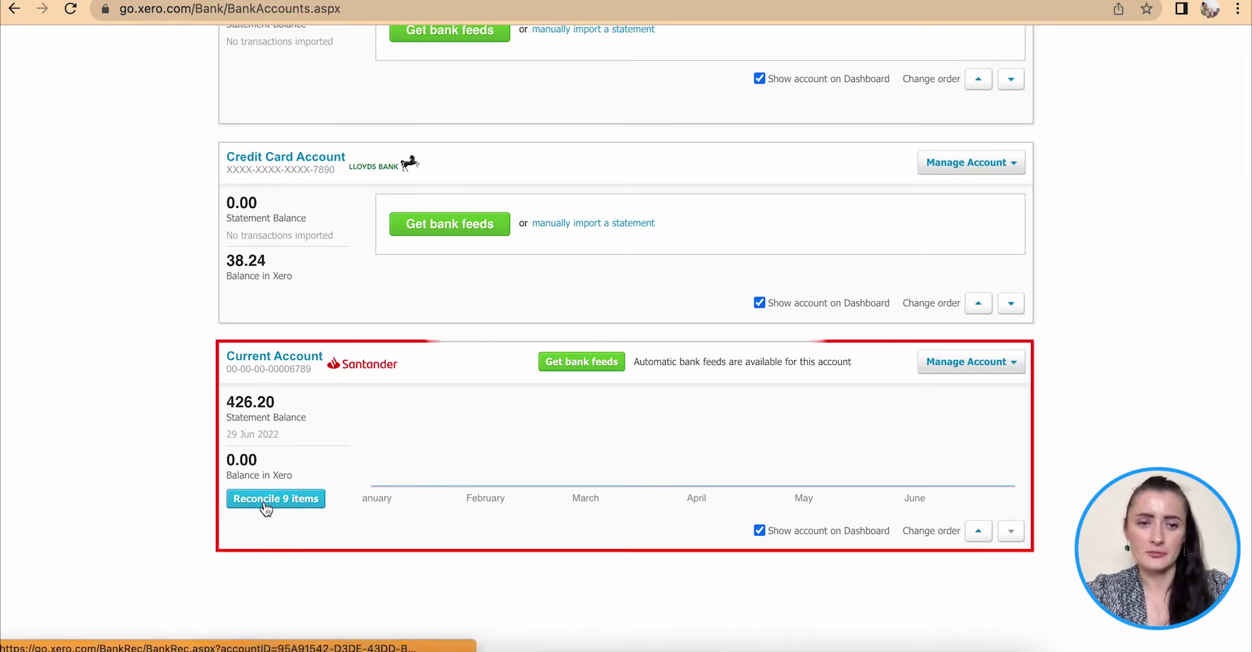
click(265, 508)
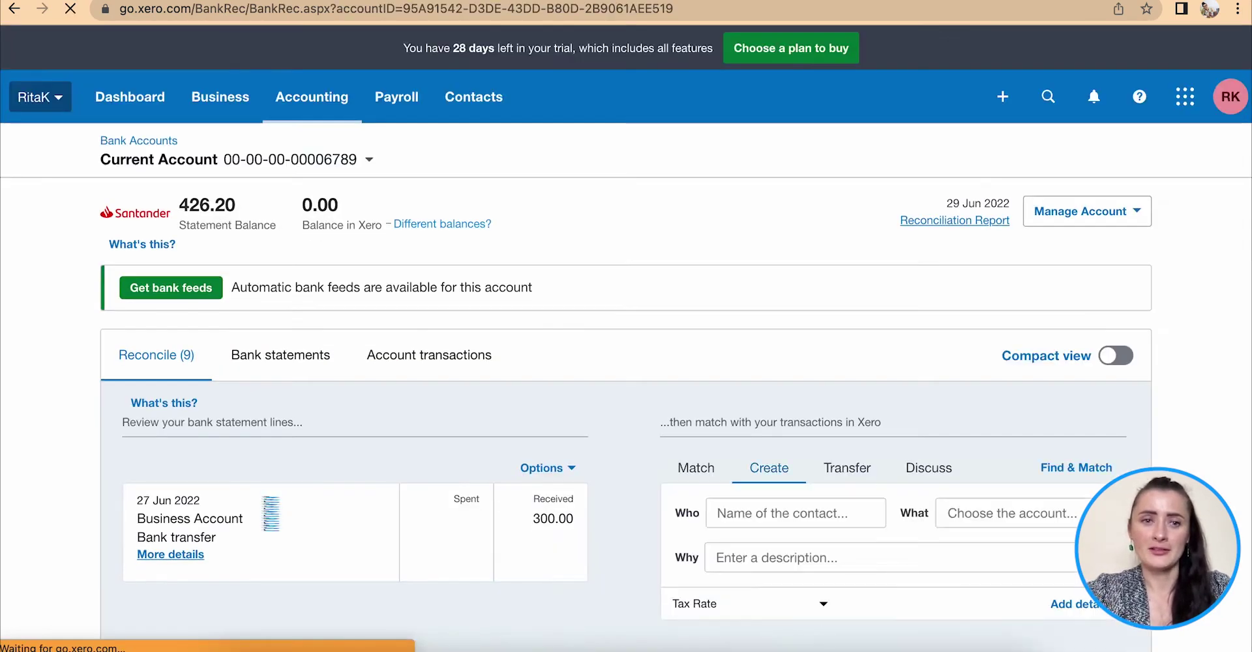
Review the nine statement lines and the Transfer and Discuss options for the 300.00 receipt
scroll(455, 449, down, 3)
scroll(455, 449, down, 5)
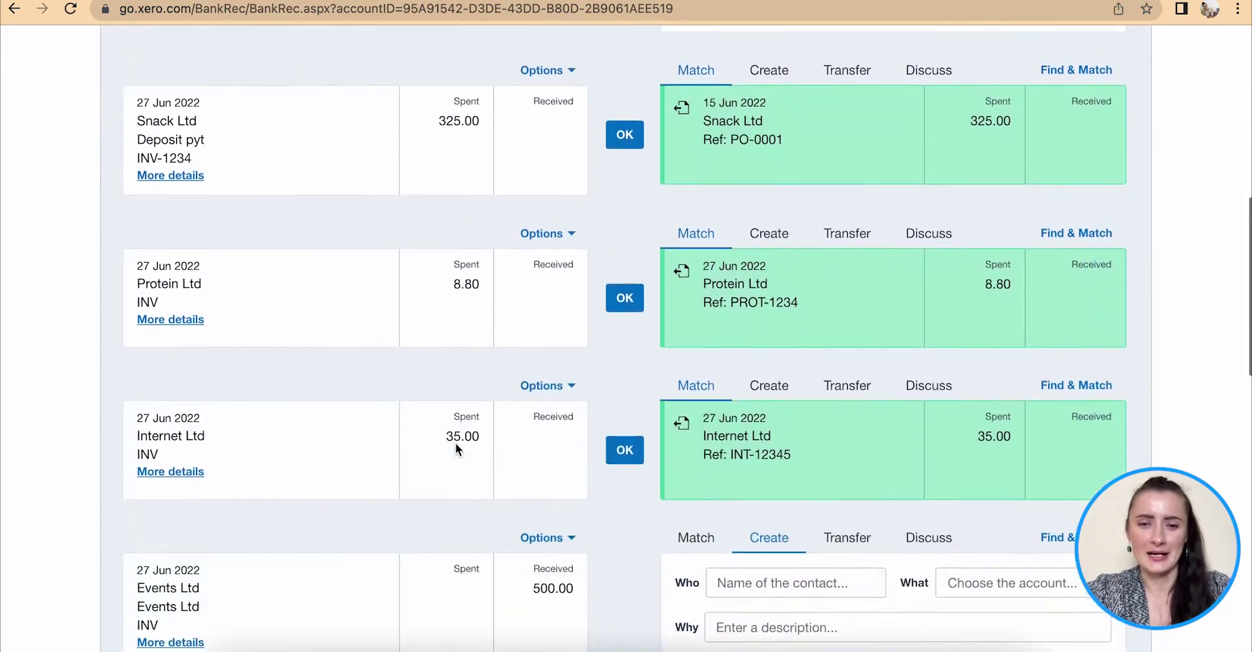
scroll(456, 449, down, 5)
scroll(455, 448, down, 5)
scroll(457, 449, down, 2)
scroll(456, 449, up, 10)
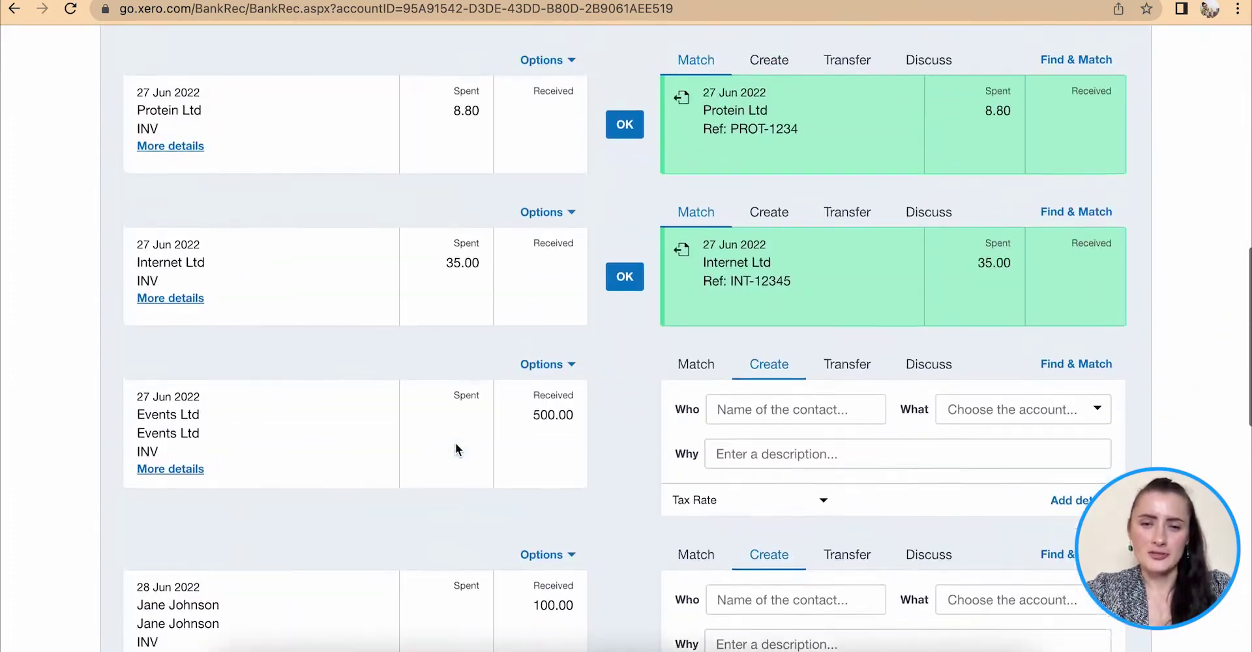
scroll(456, 449, up, 4)
scroll(457, 449, up, 2)
scroll(456, 449, up, 1)
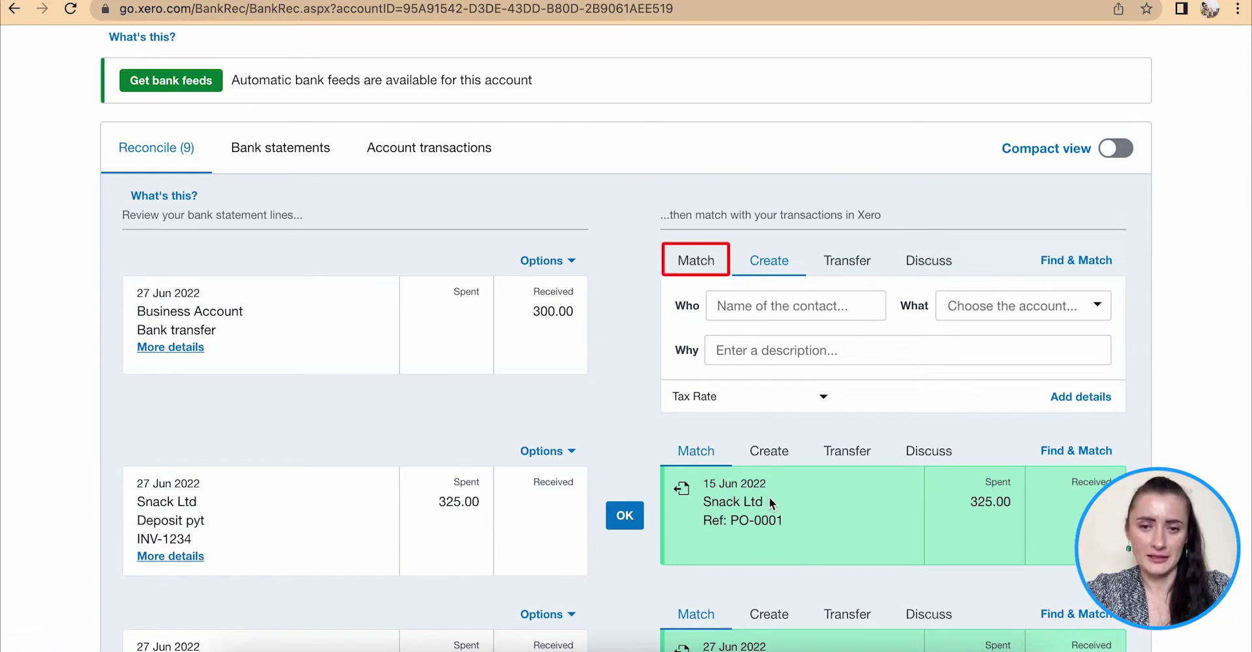
scroll(768, 497, down, 2)
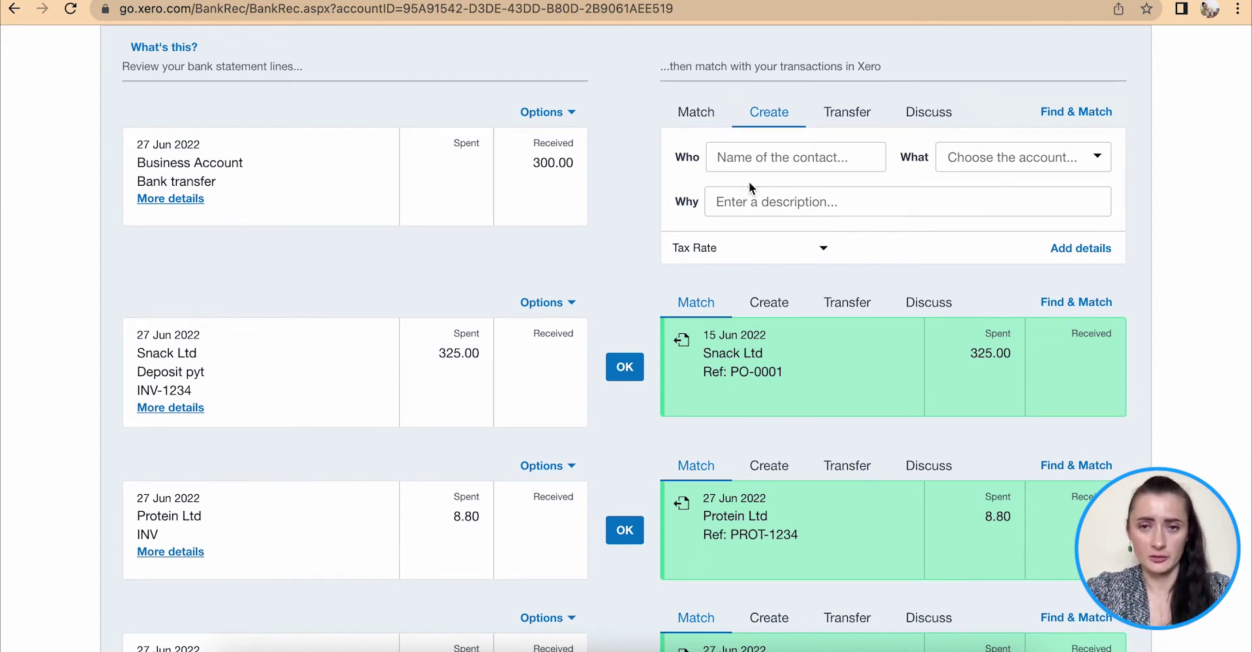
click(864, 117)
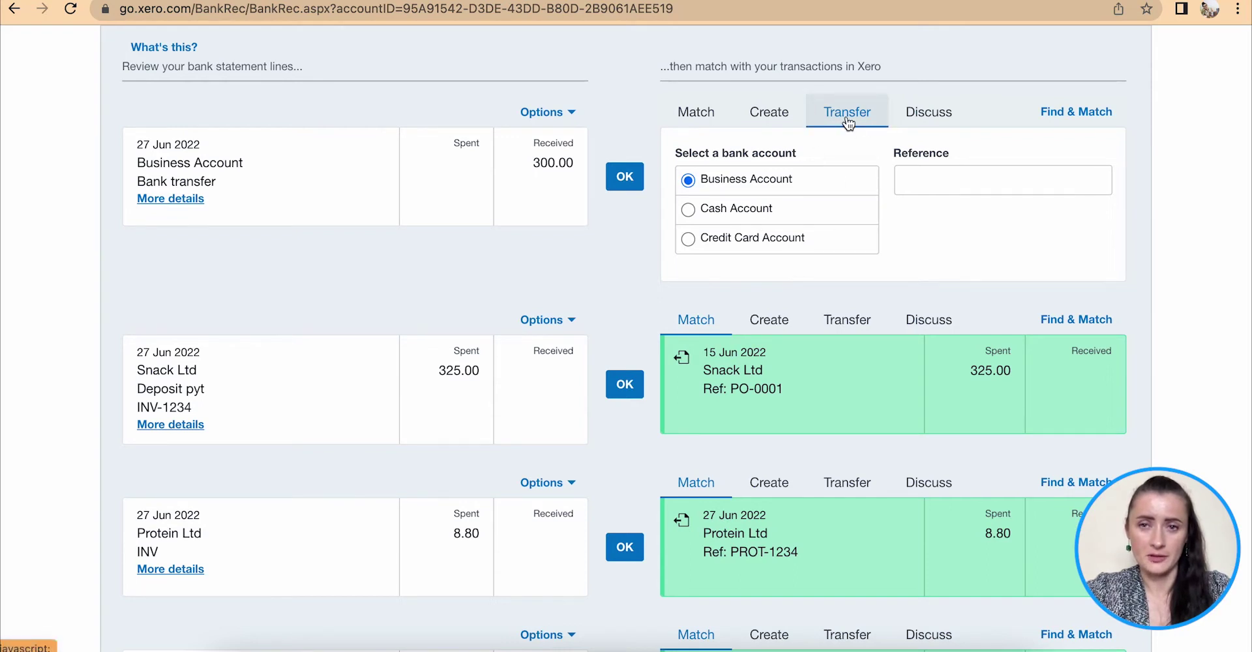
click(933, 122)
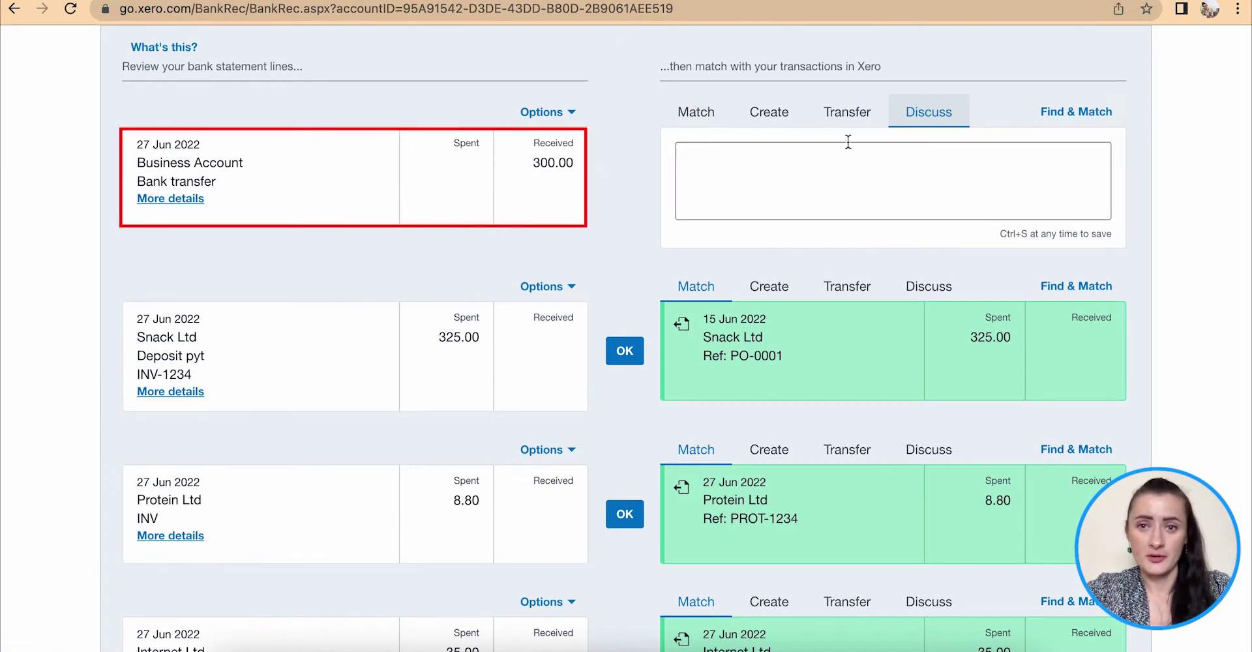
Reconcile the 300.00 receipt as a Business Account transfer with reference 'Transfer'
click(845, 120)
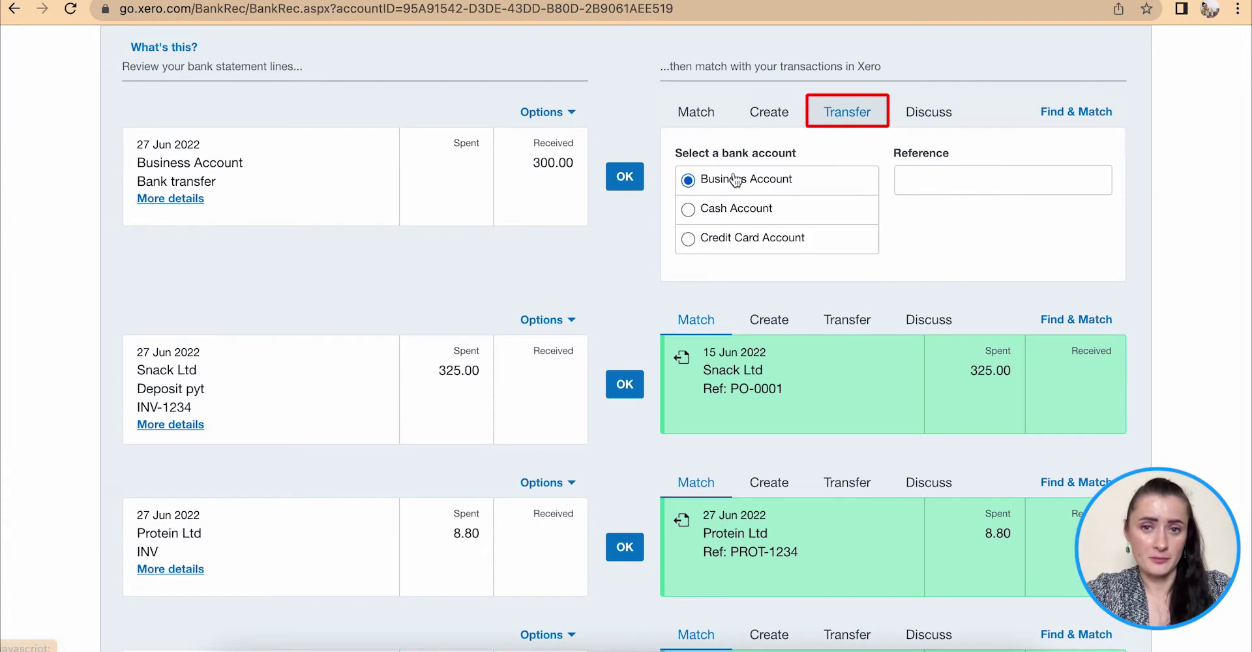
click(989, 186)
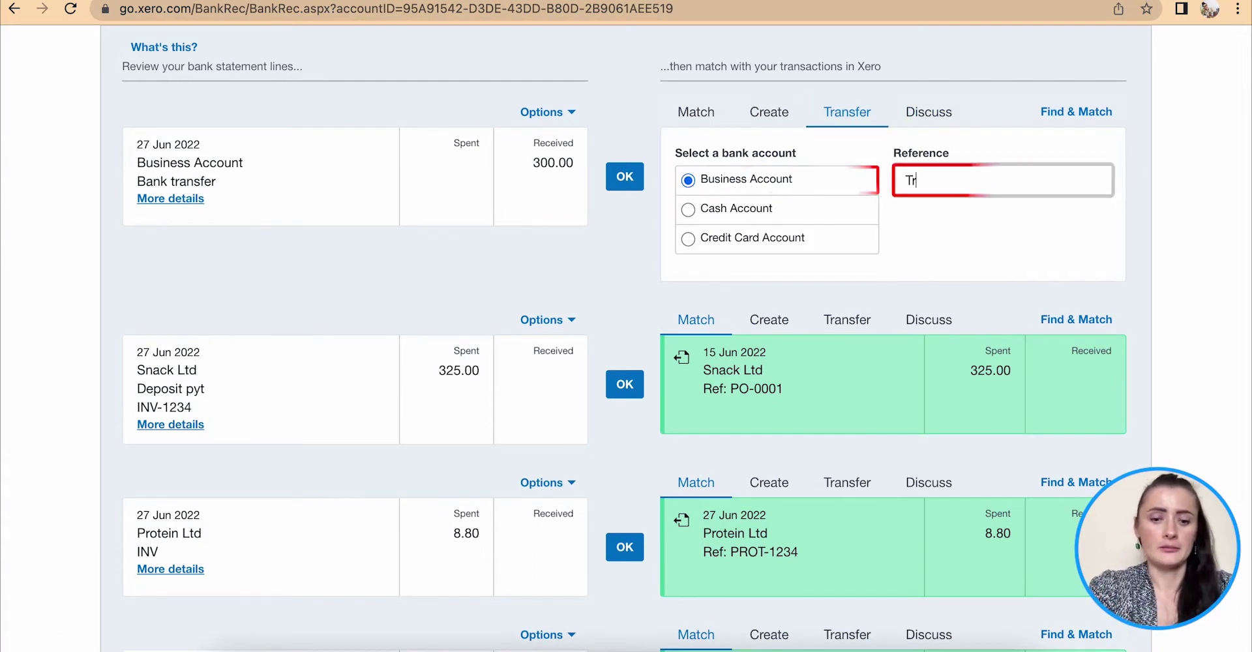
text(Transfer)
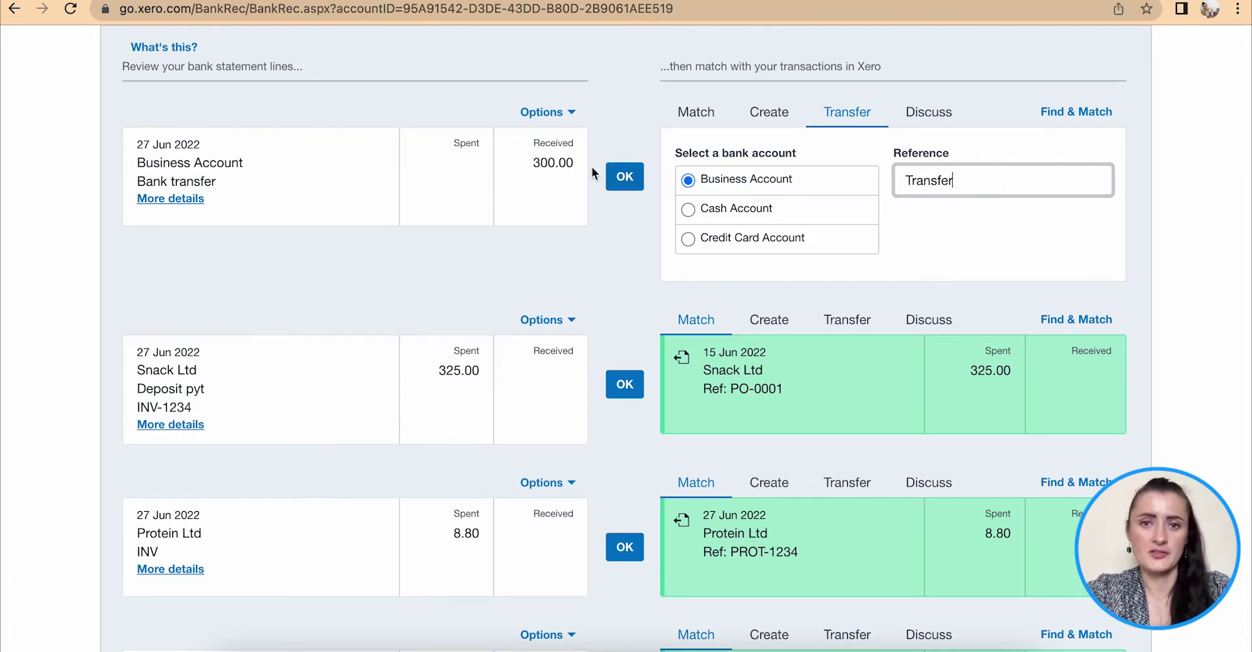
click(620, 179)
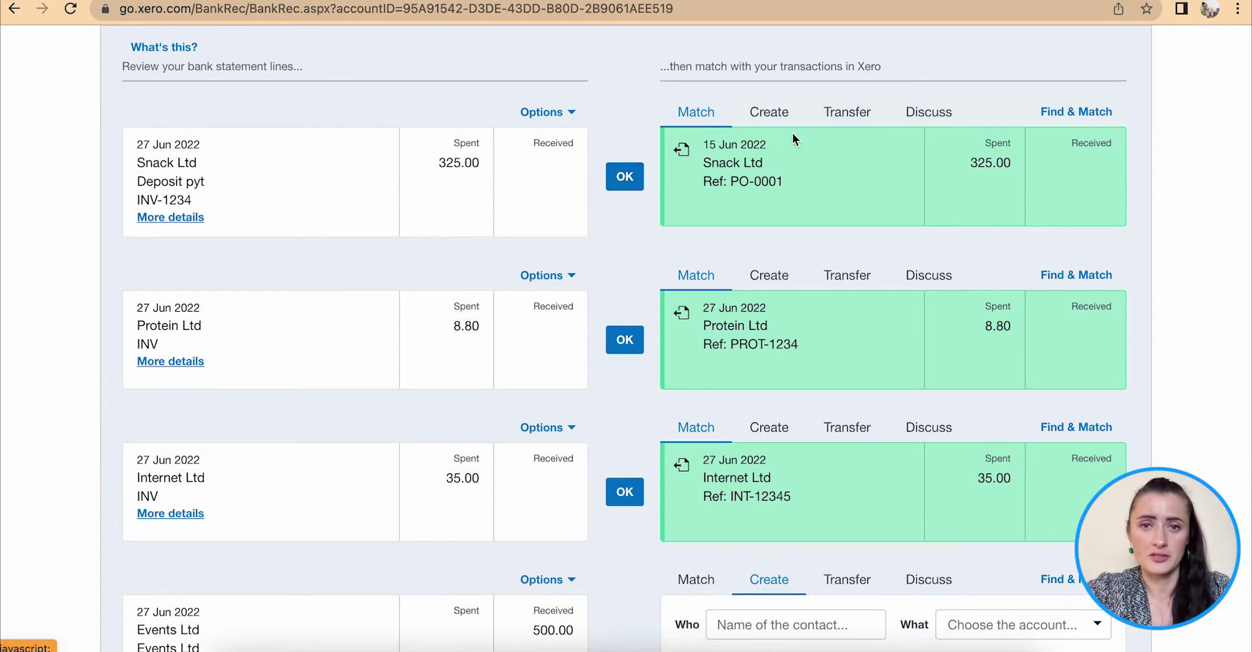
Accept the Snack Ltd and Internet Ltd matches and match Protein Ltd to bill PROT-1234
click(634, 180)
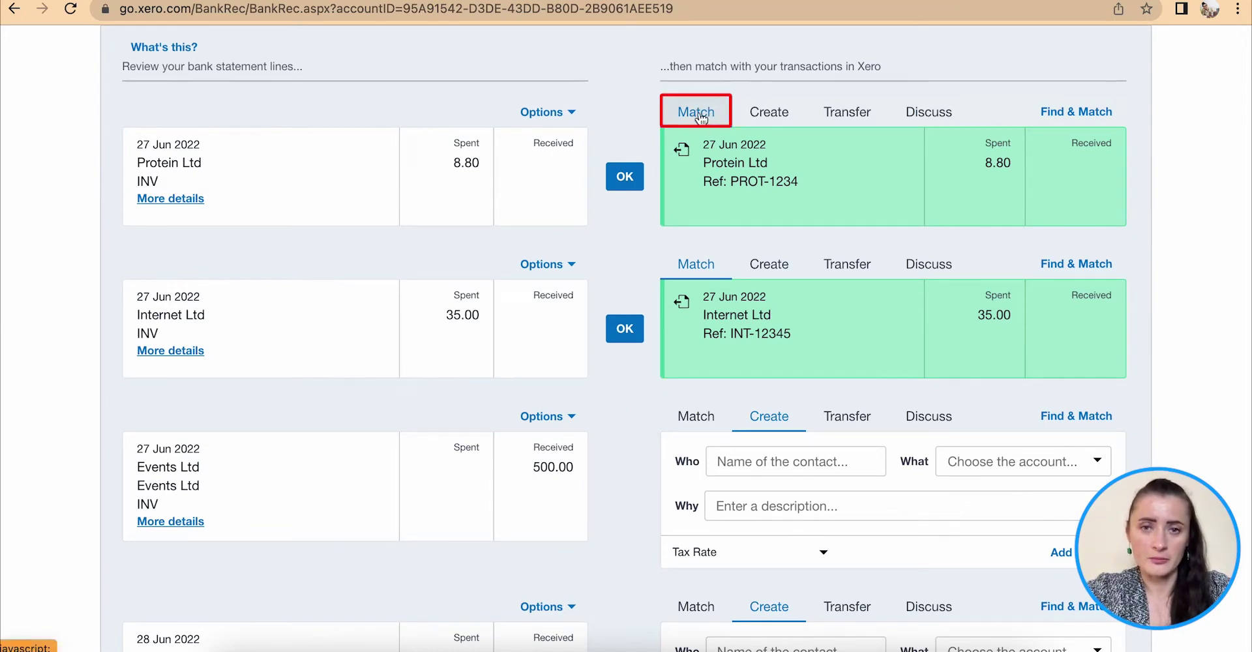
click(1063, 111)
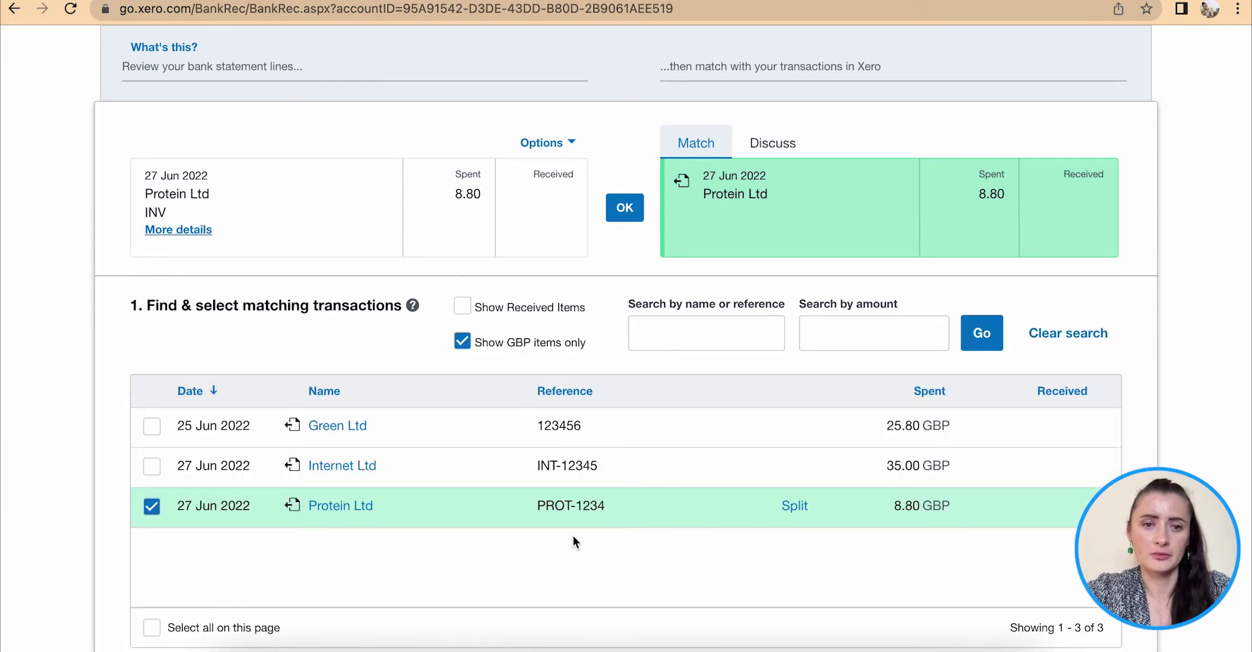
scroll(574, 522, down, 2)
scroll(671, 450, up, 3)
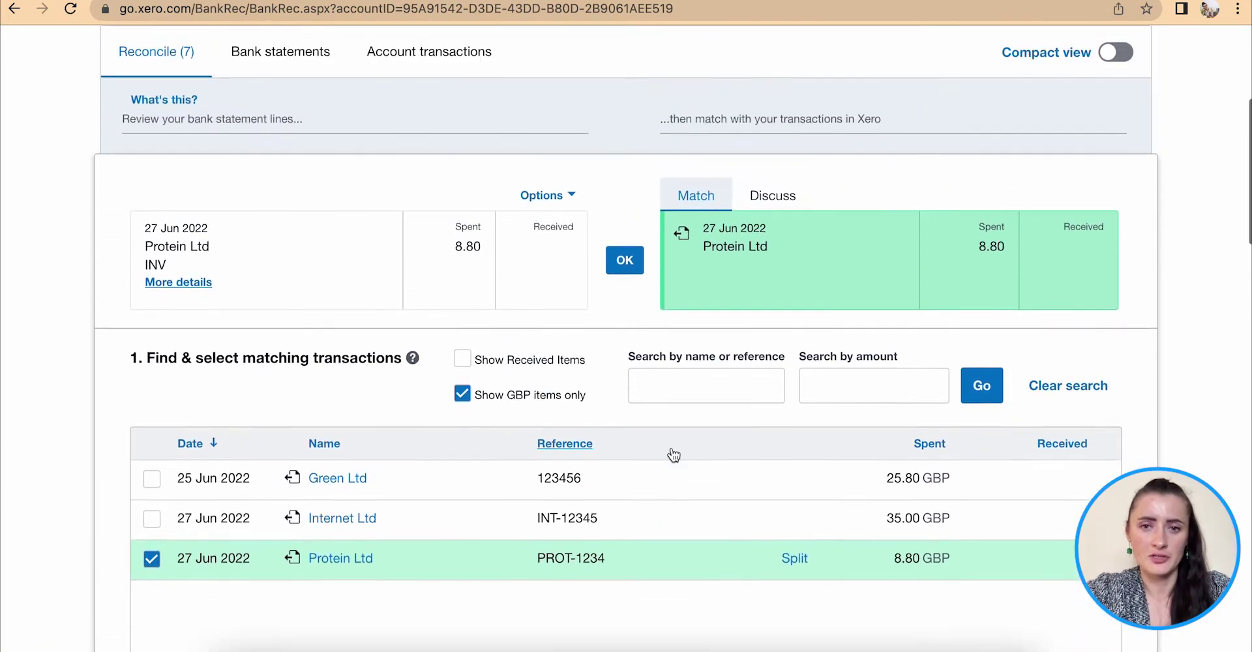
scroll(674, 454, up, 1)
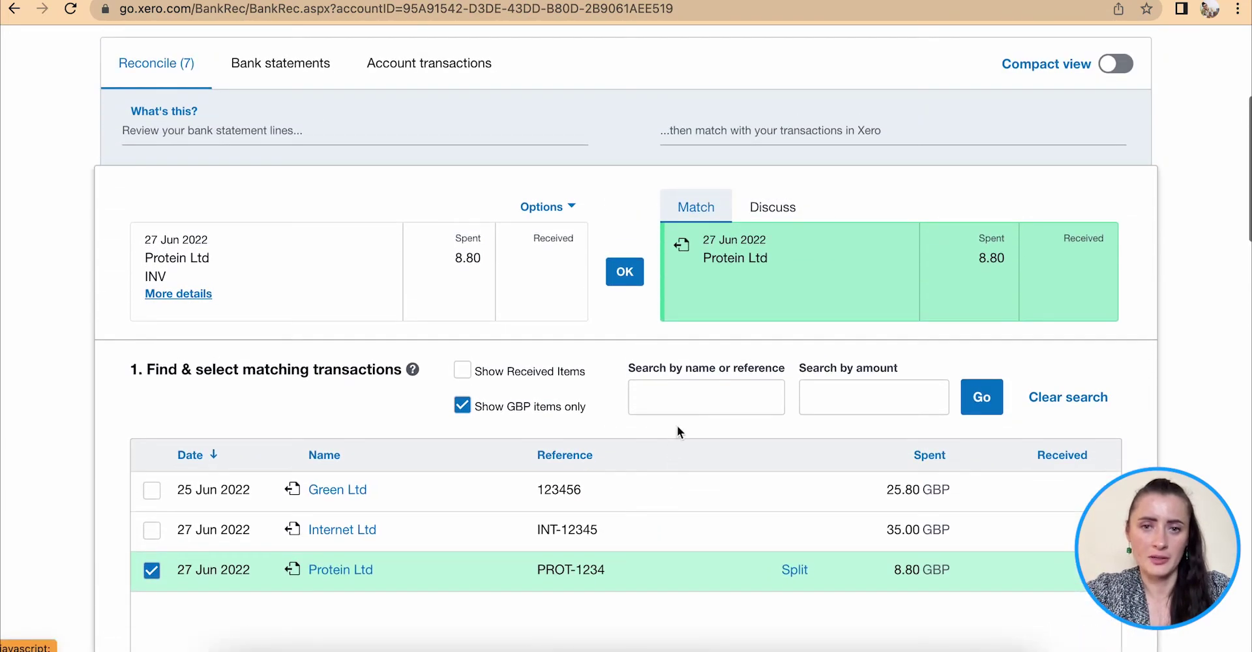
click(624, 273)
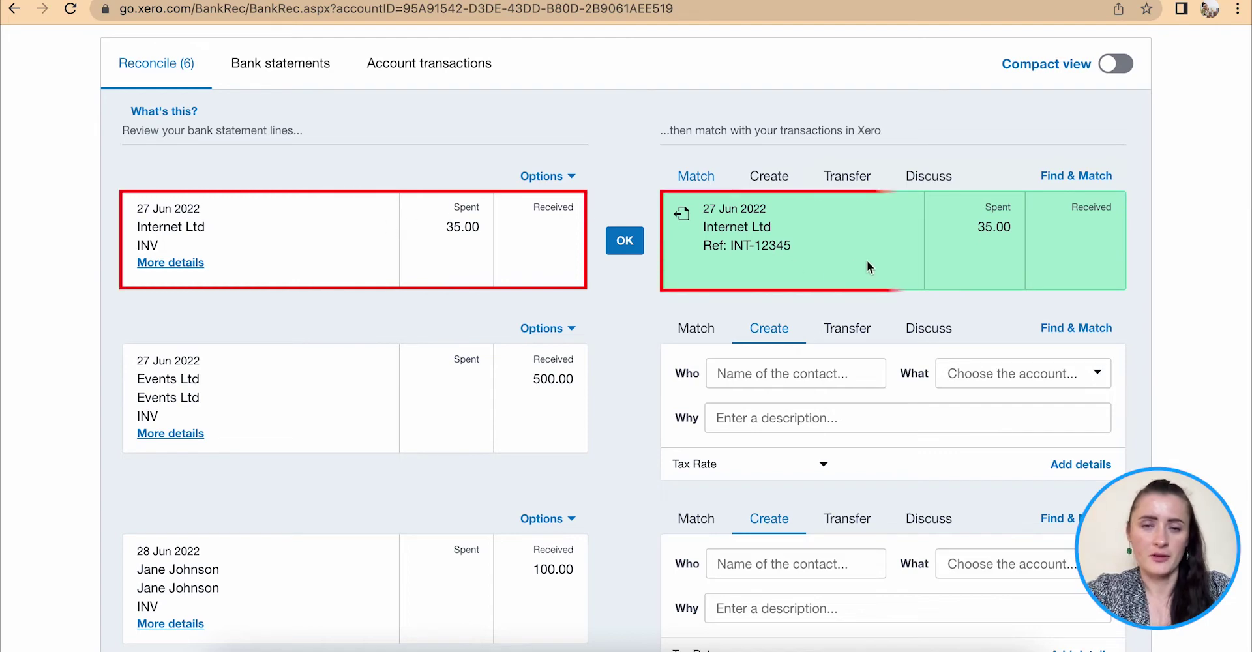
click(625, 240)
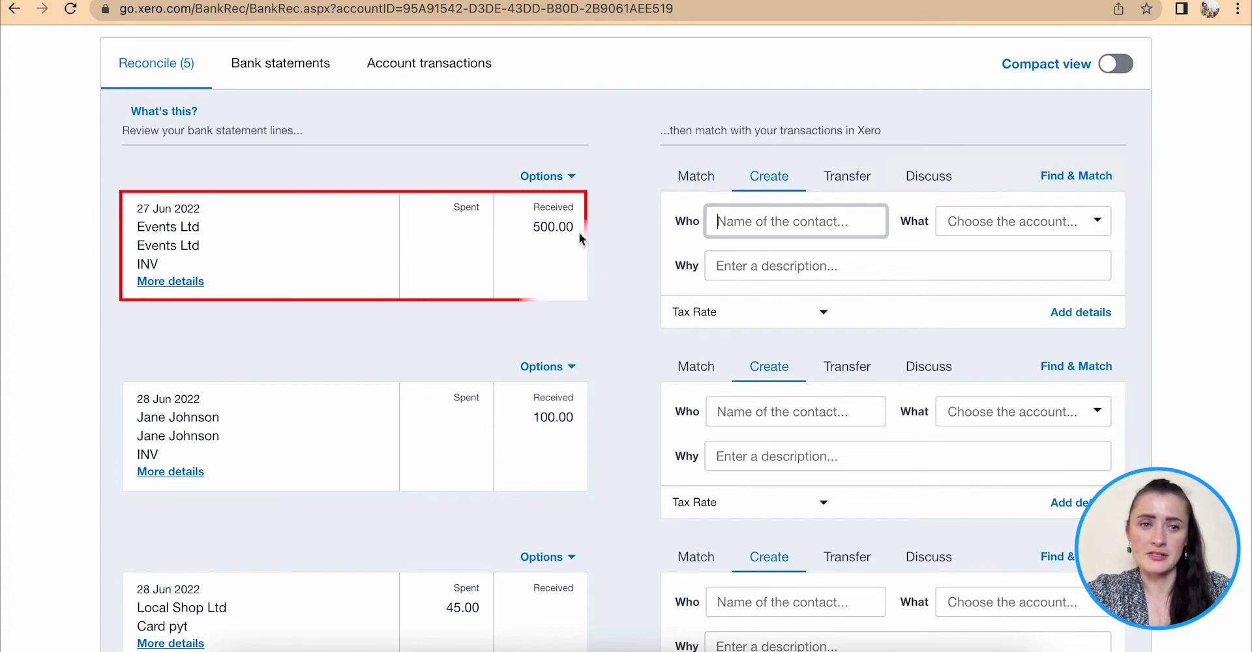
Reconcile the 500.00 Events Ltd receipt against the 150.00 and 350.00 invoices
click(692, 177)
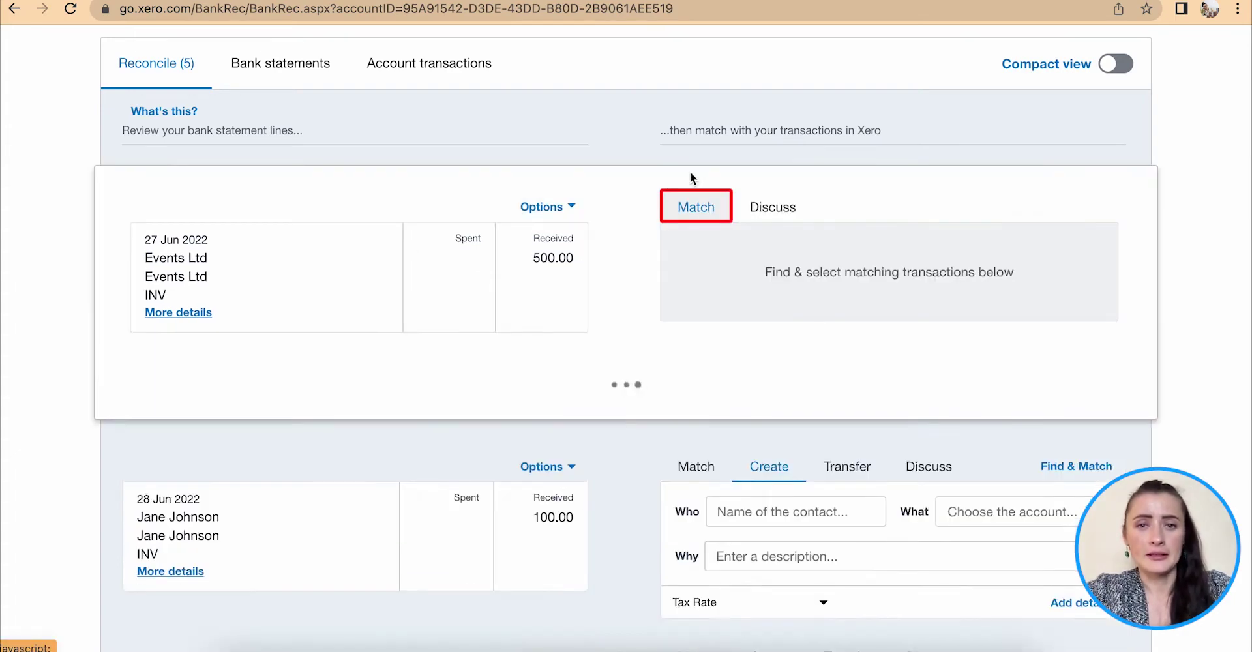
scroll(748, 384, down, 2)
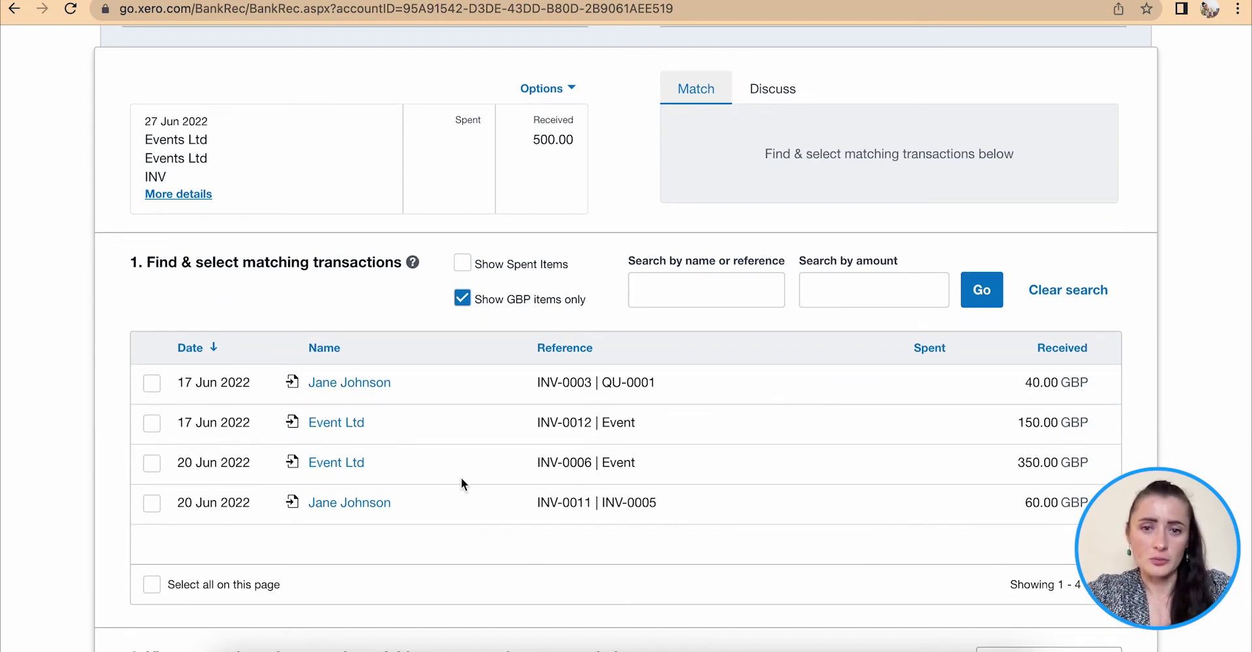
click(152, 424)
click(152, 464)
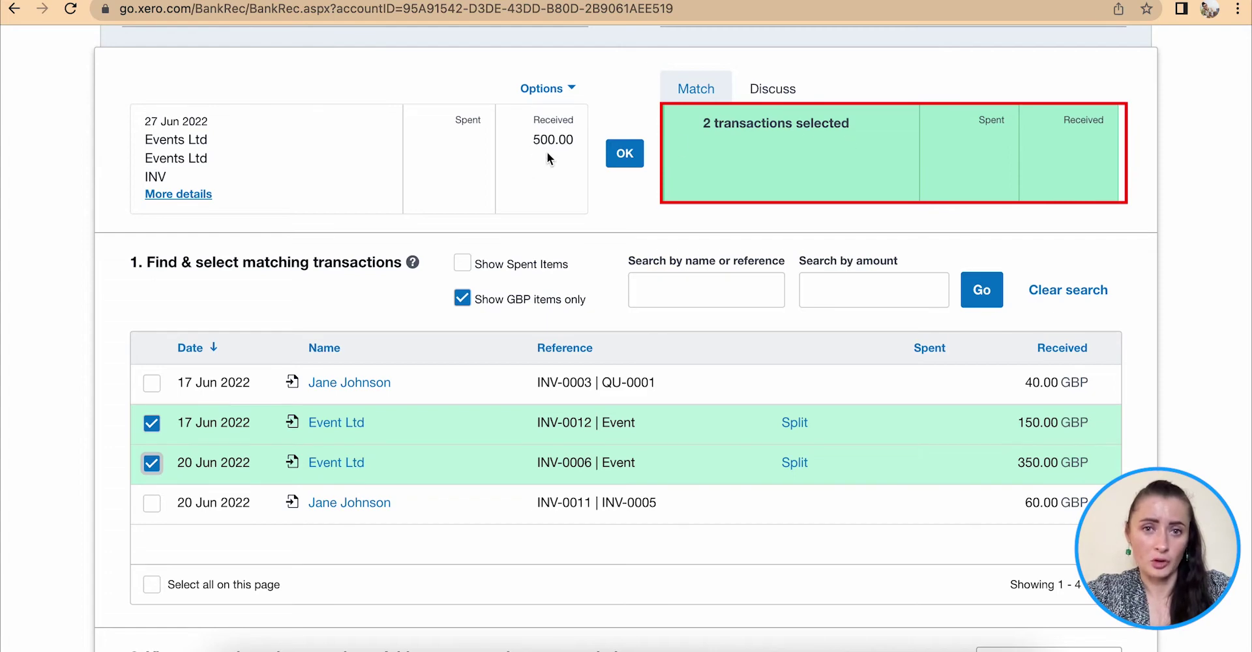
click(626, 156)
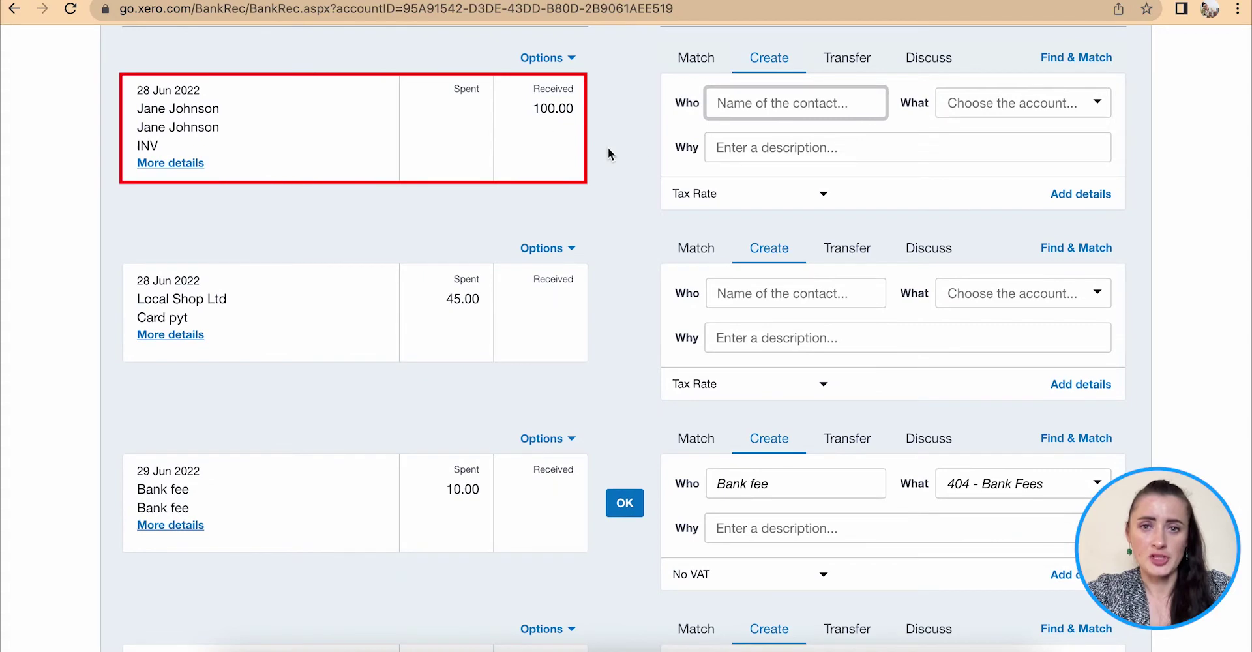
Reconcile the 28 Jun 100.00 receipt against the 40.00 and 60.00 invoices
click(703, 65)
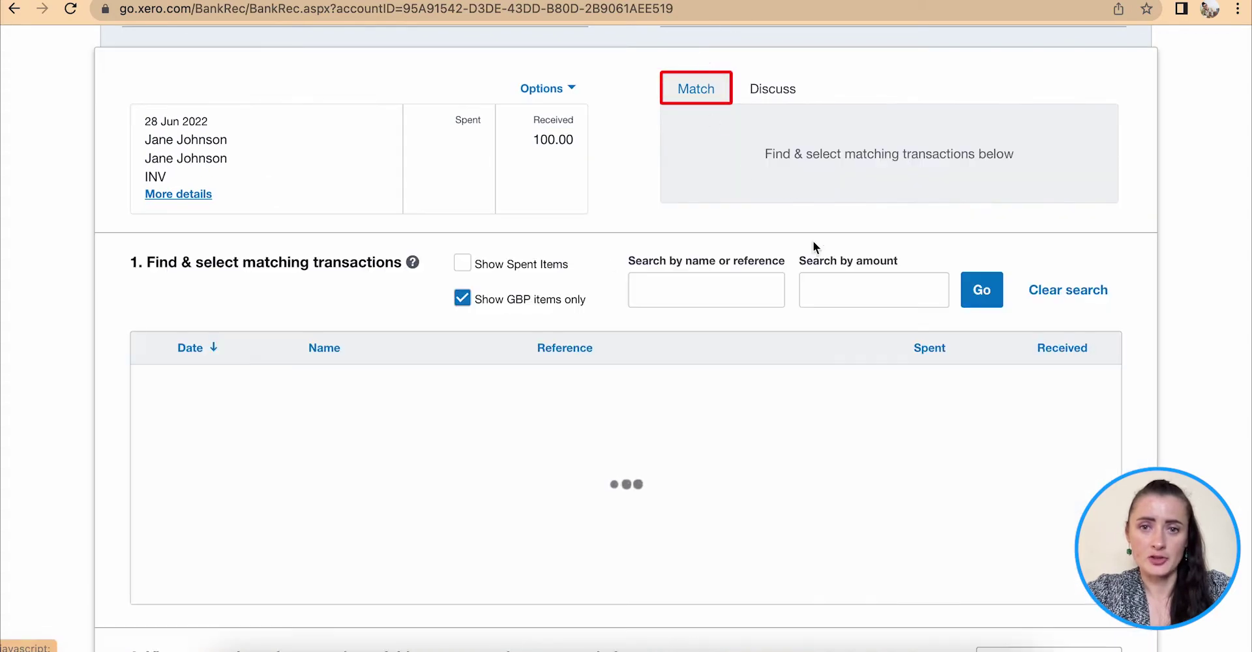
click(152, 384)
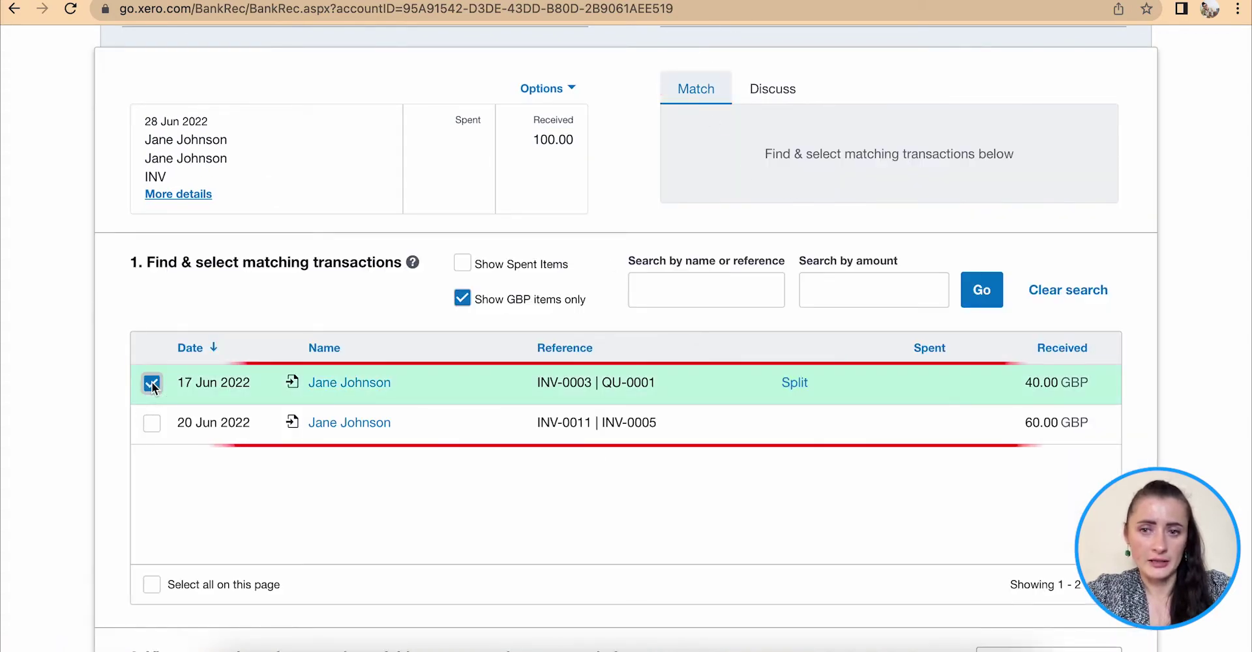
click(151, 422)
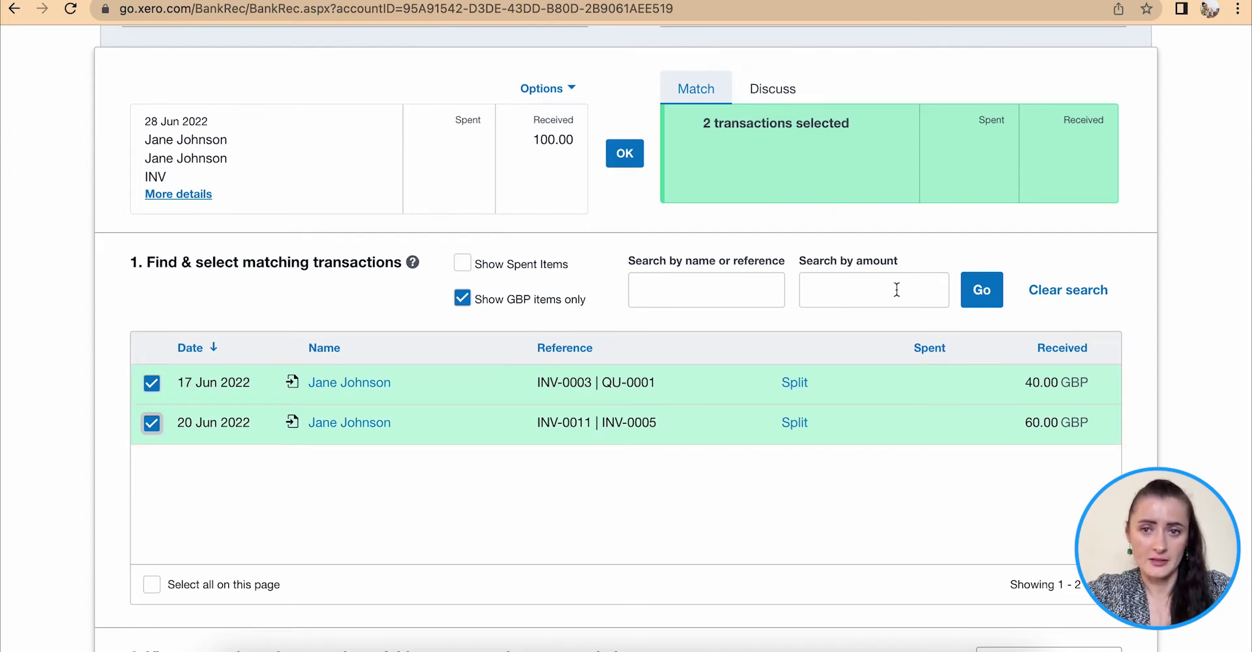
click(624, 153)
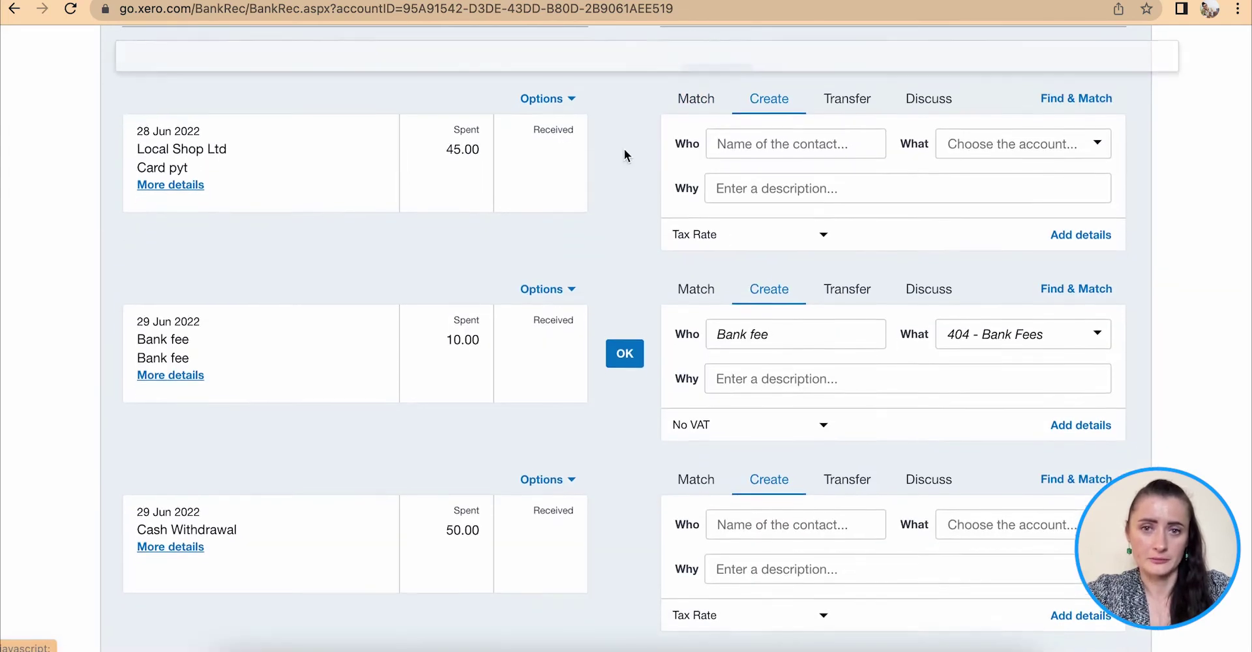
Search for matches for the Local Shop Ltd 45.00 payment, clear the search, and reload the lines
scroll(246, 106, up, 2)
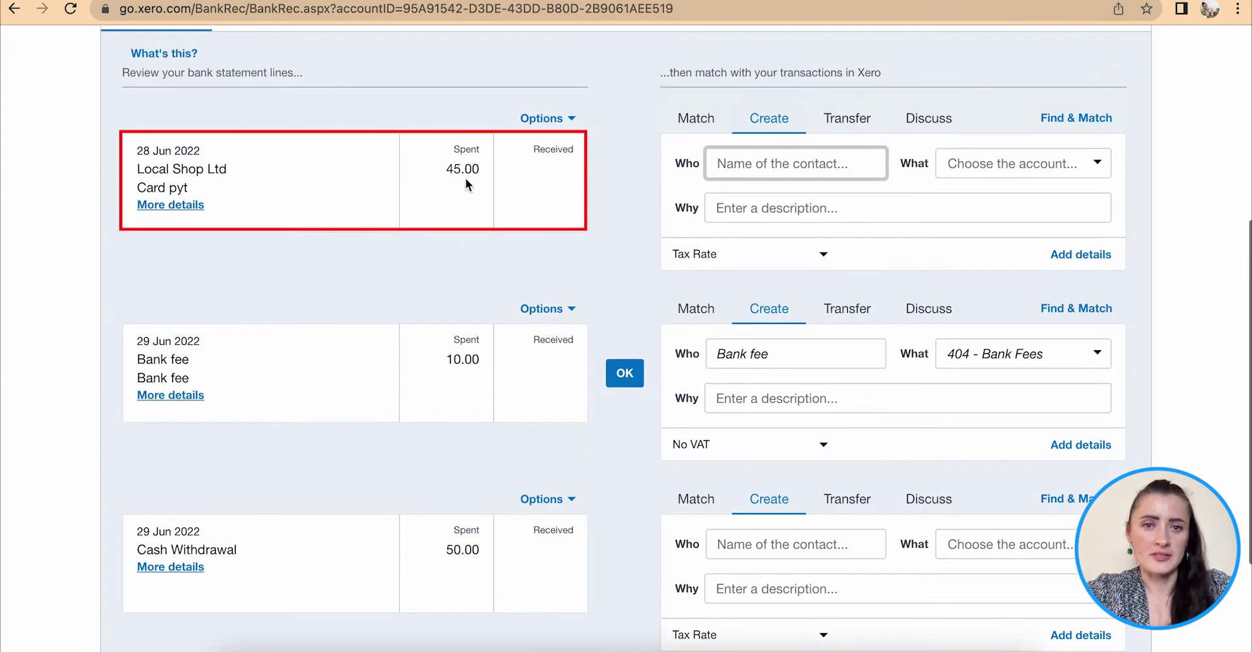
click(696, 120)
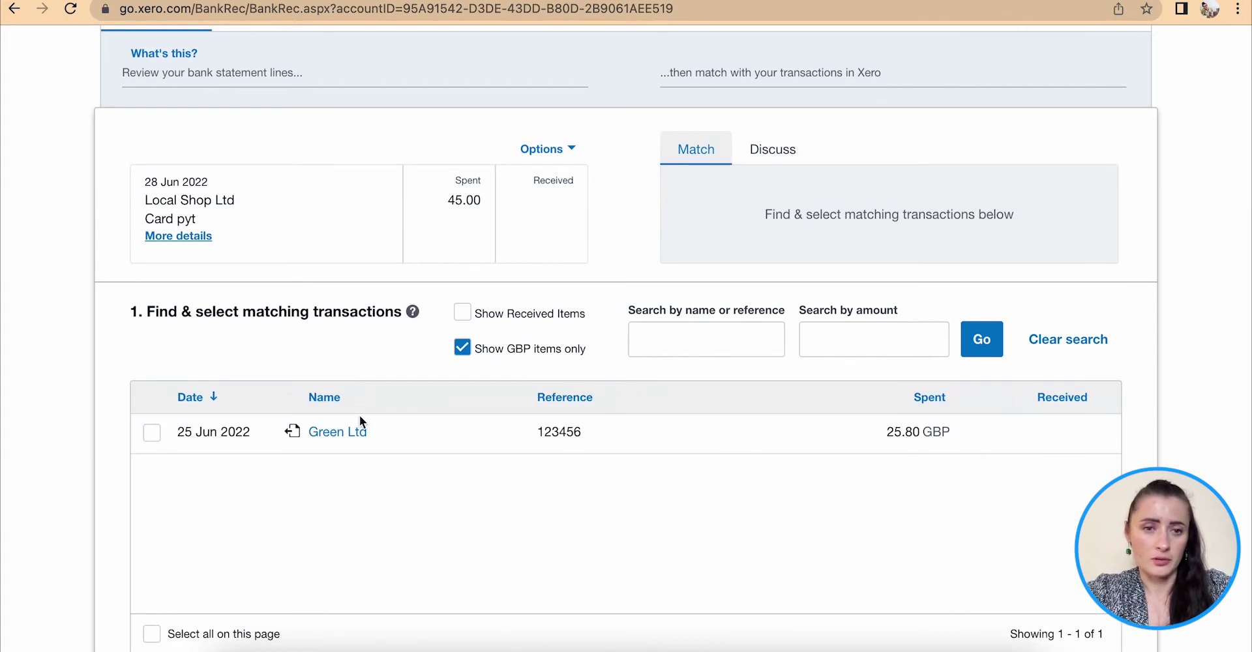
click(1050, 355)
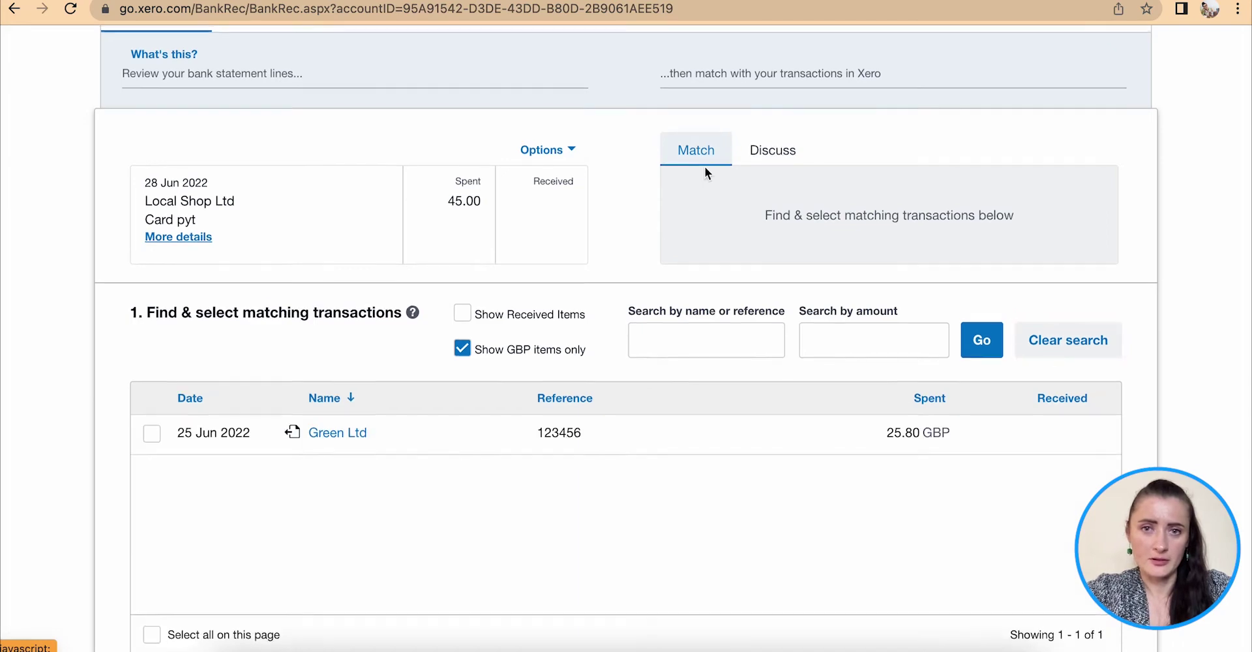
scroll(838, 166, up, 2)
click(189, 172)
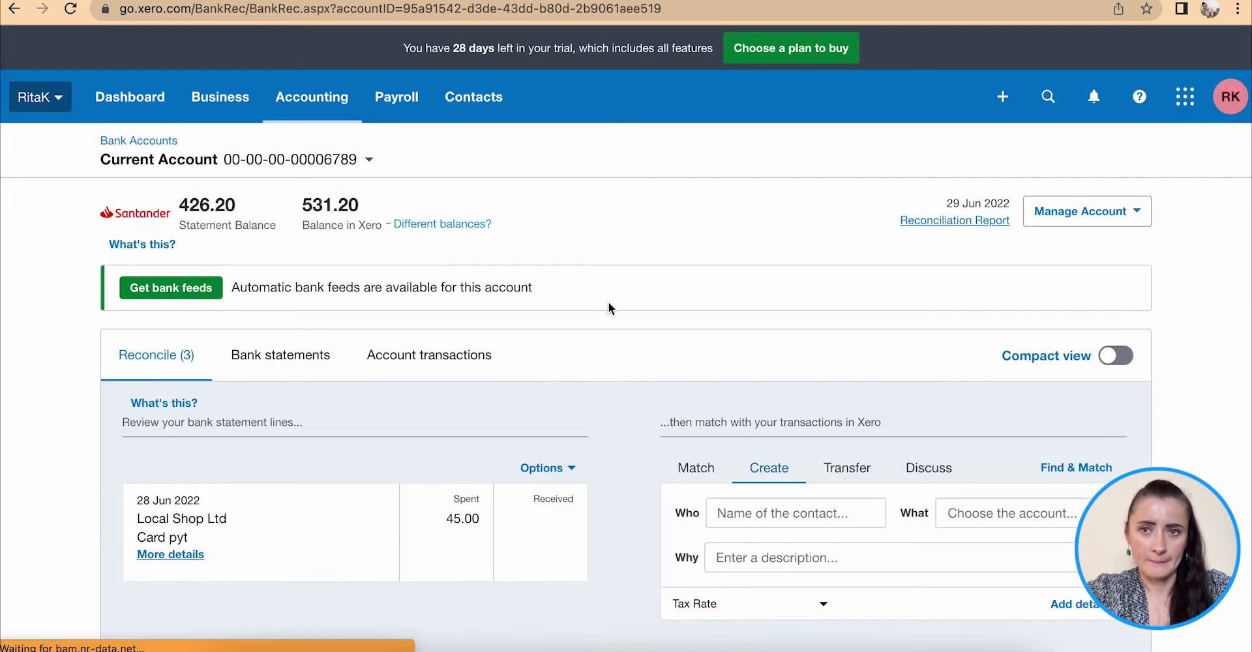
Code the Local Shop Ltd 45.00 payment to 310 - Cost of Goods Sold, described 'Products purchased'
scroll(607, 302, down, 3)
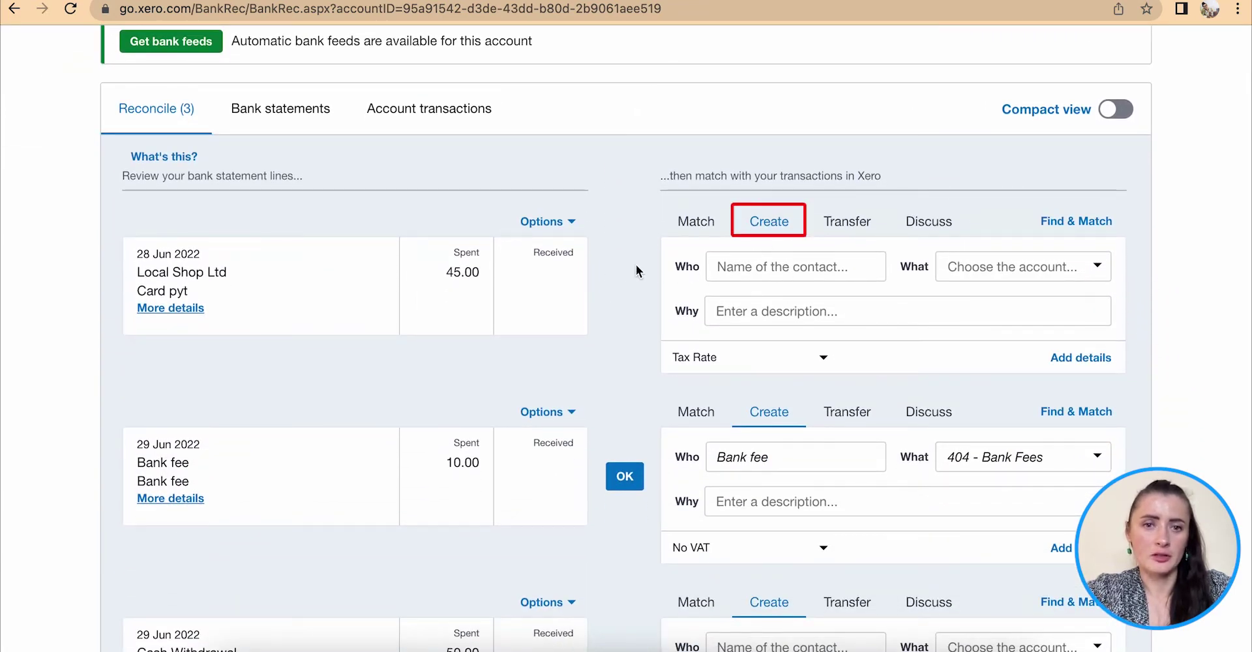
click(783, 267)
text(Loc)
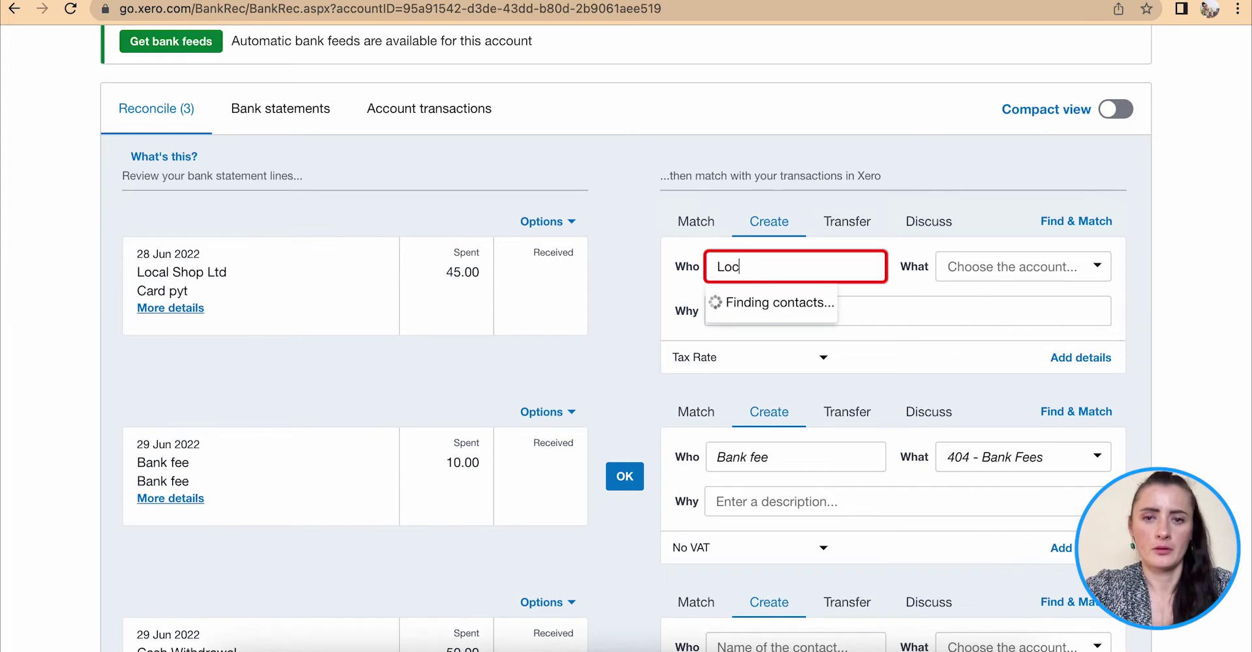
text(al)
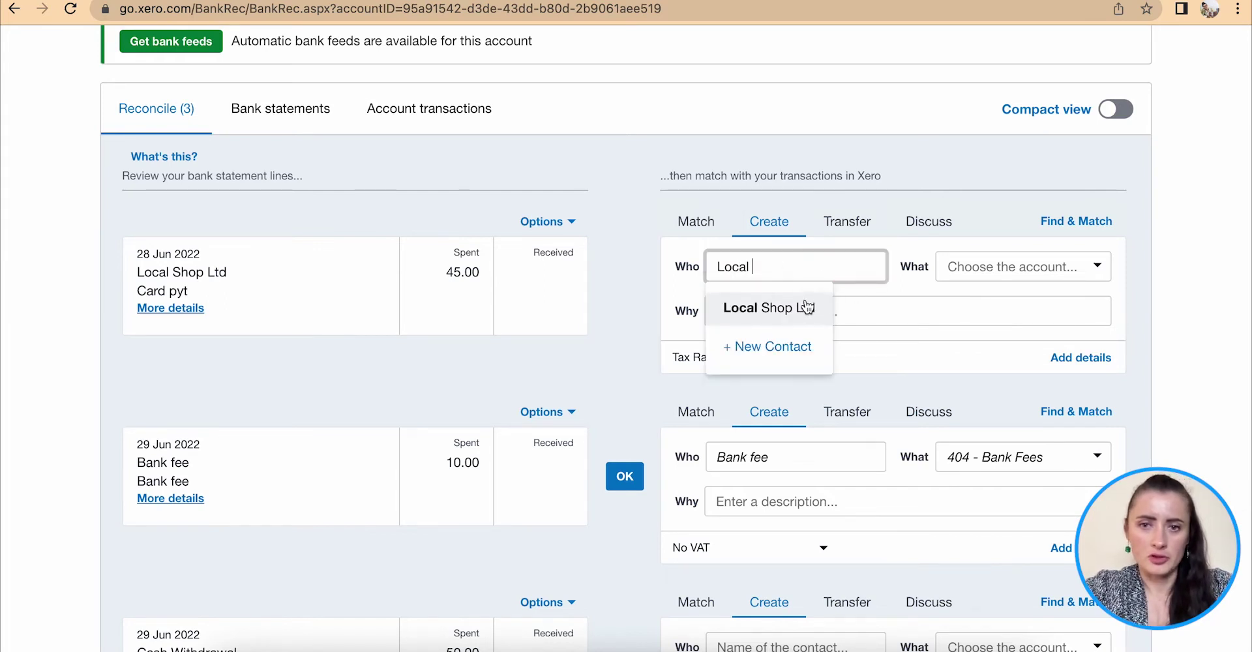
click(807, 307)
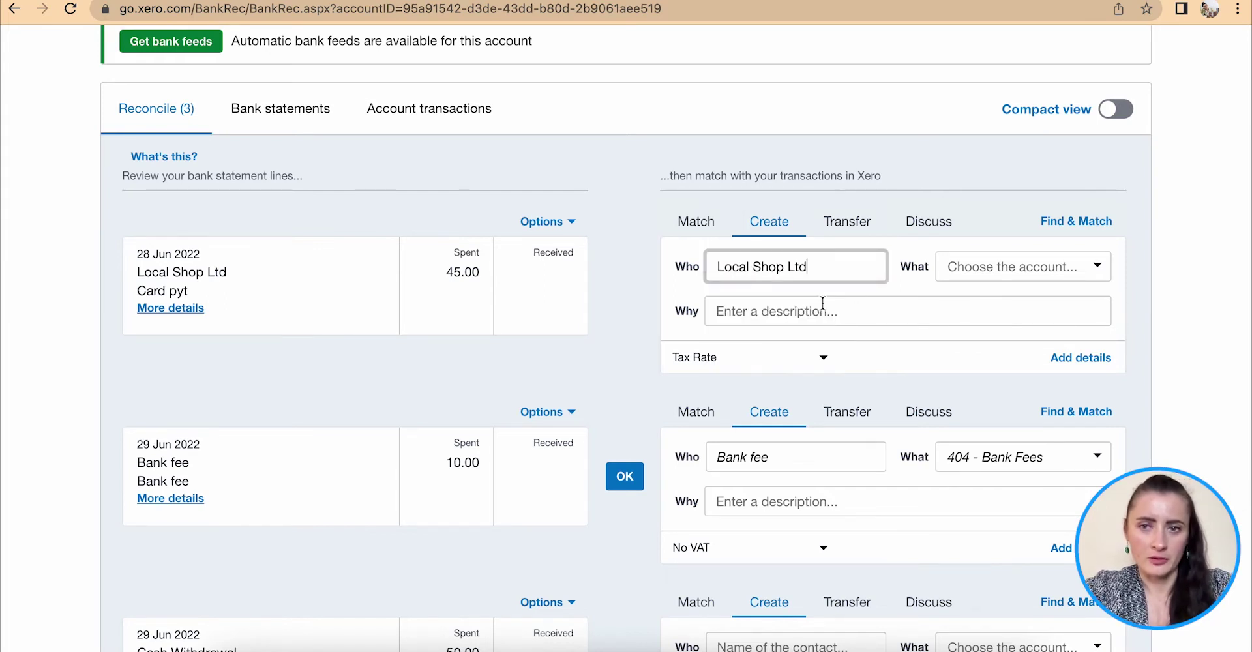
click(1056, 267)
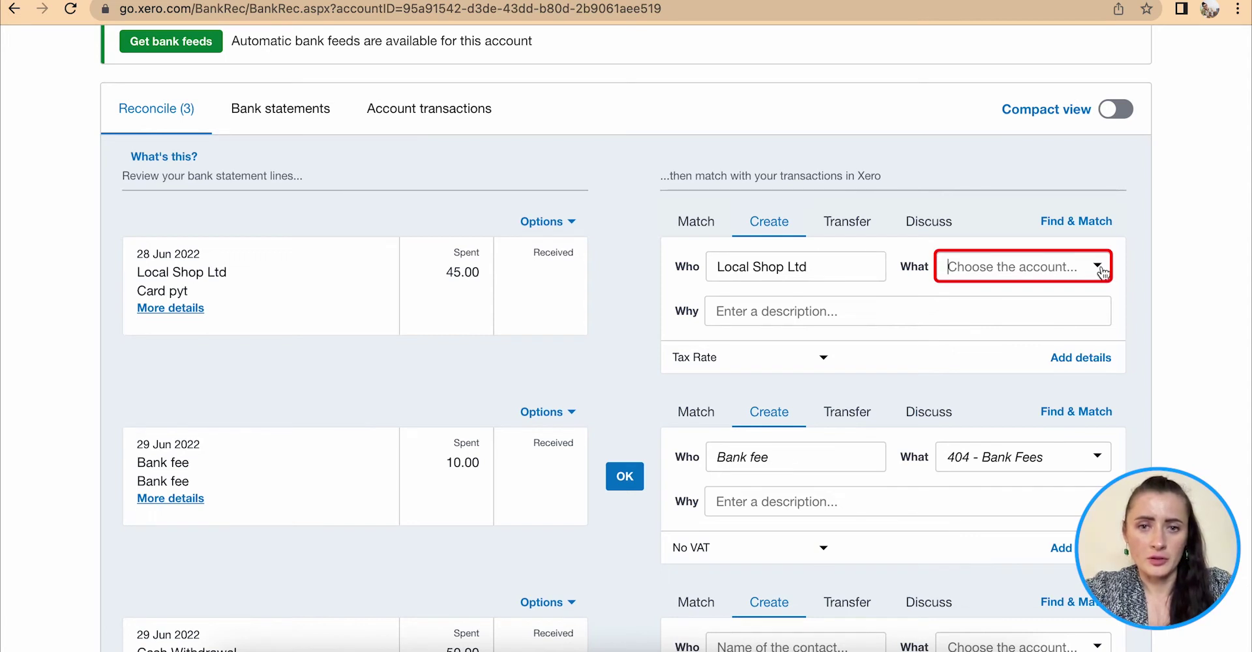
click(1021, 267)
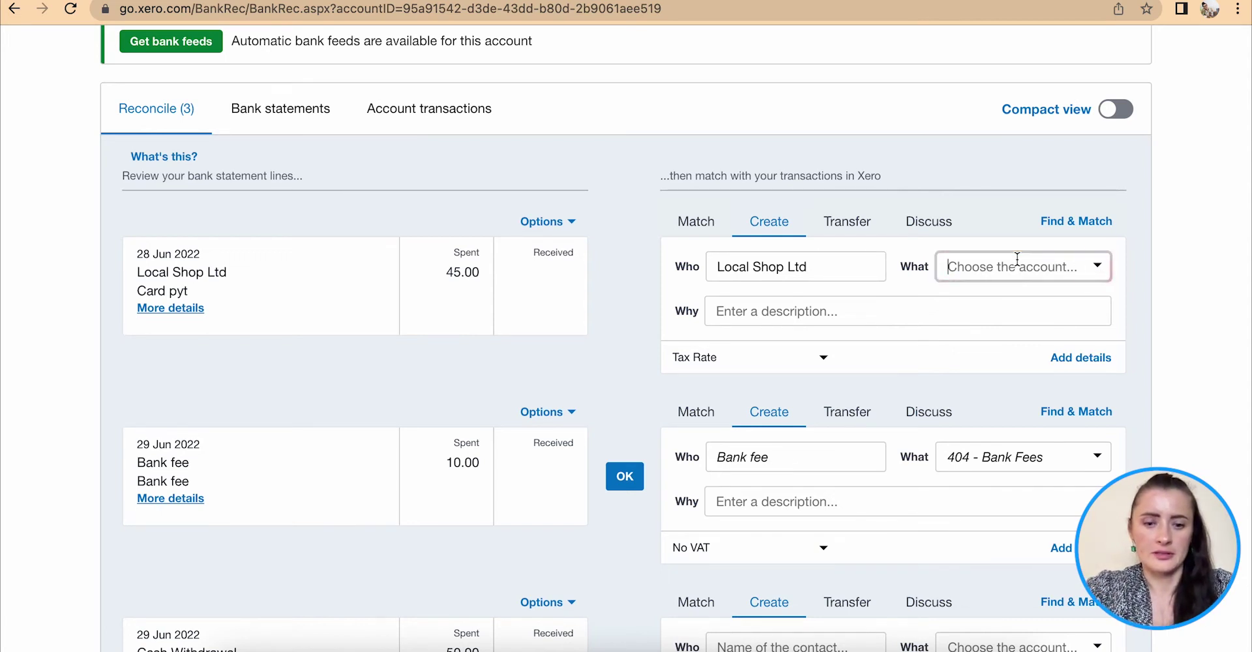
text(cos)
click(1041, 297)
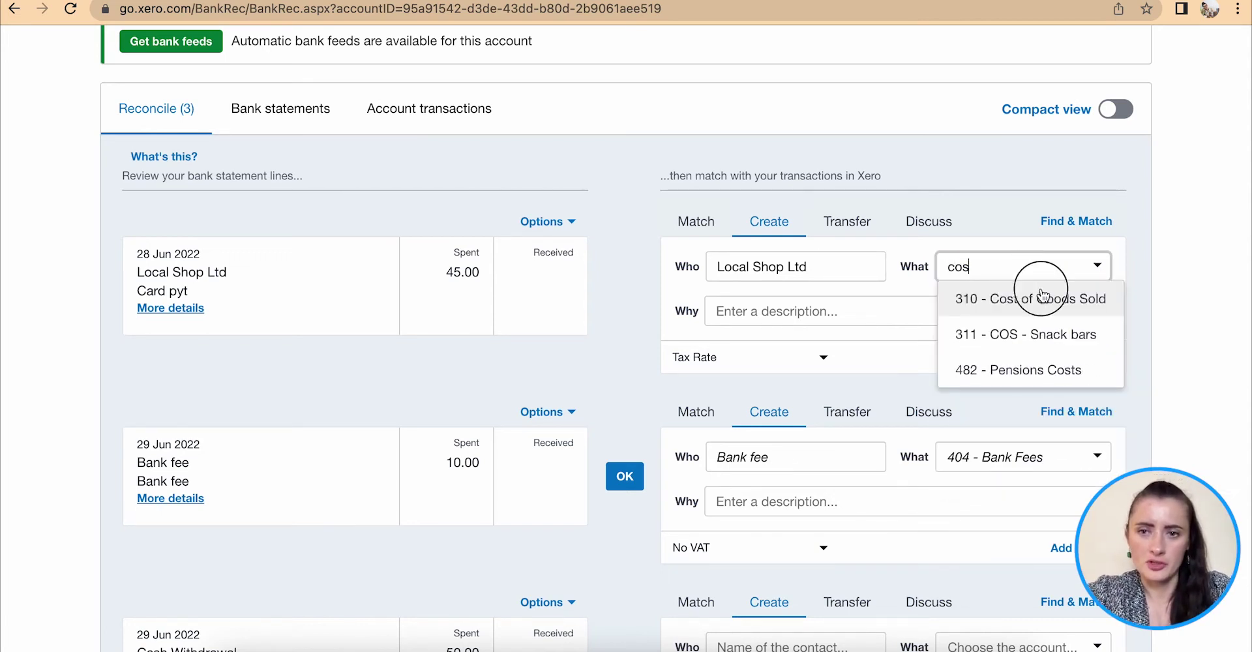
click(750, 322)
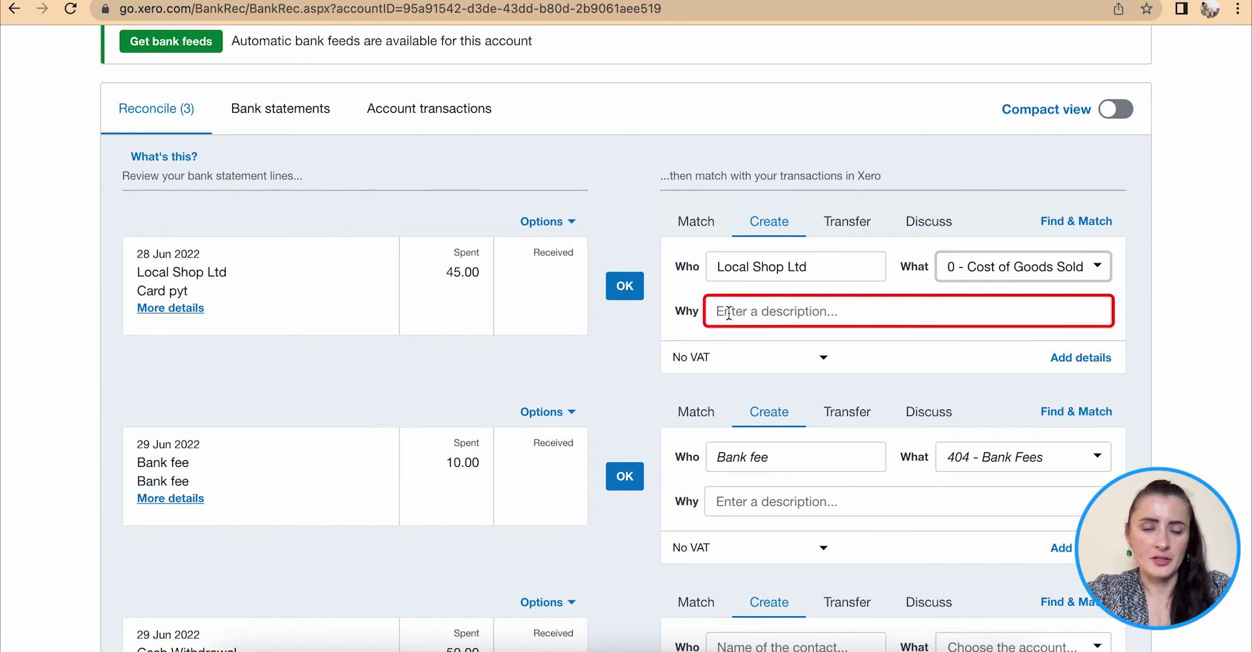
text(P)
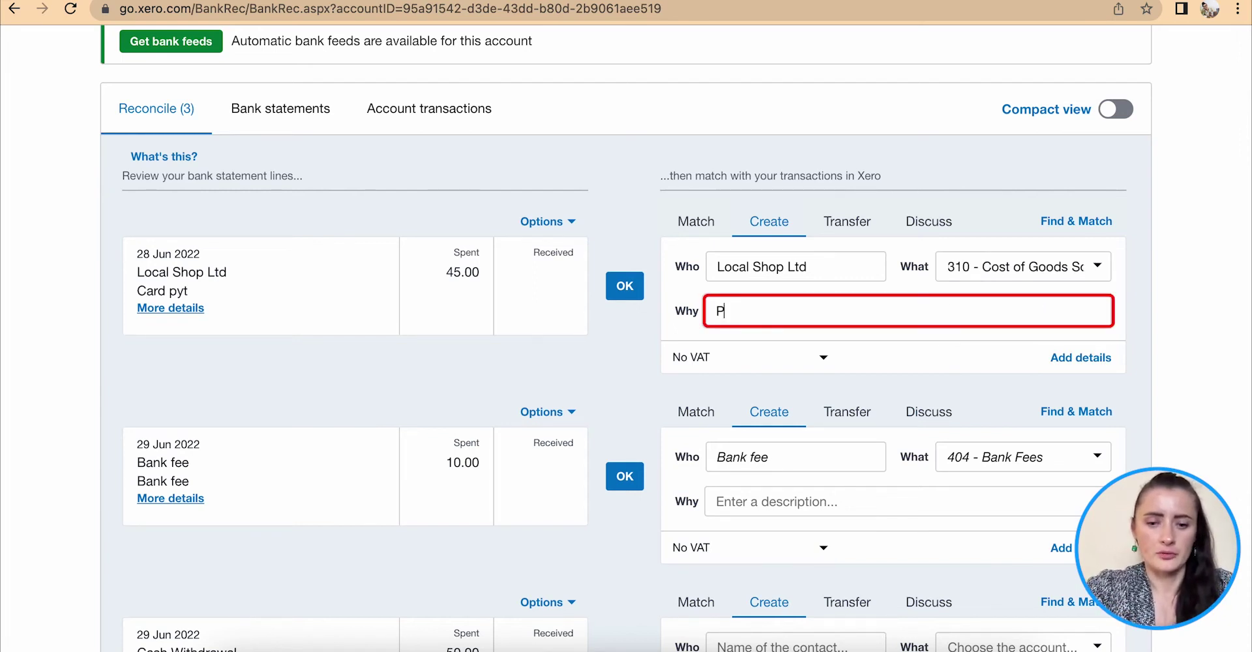
text(roducts purchased)
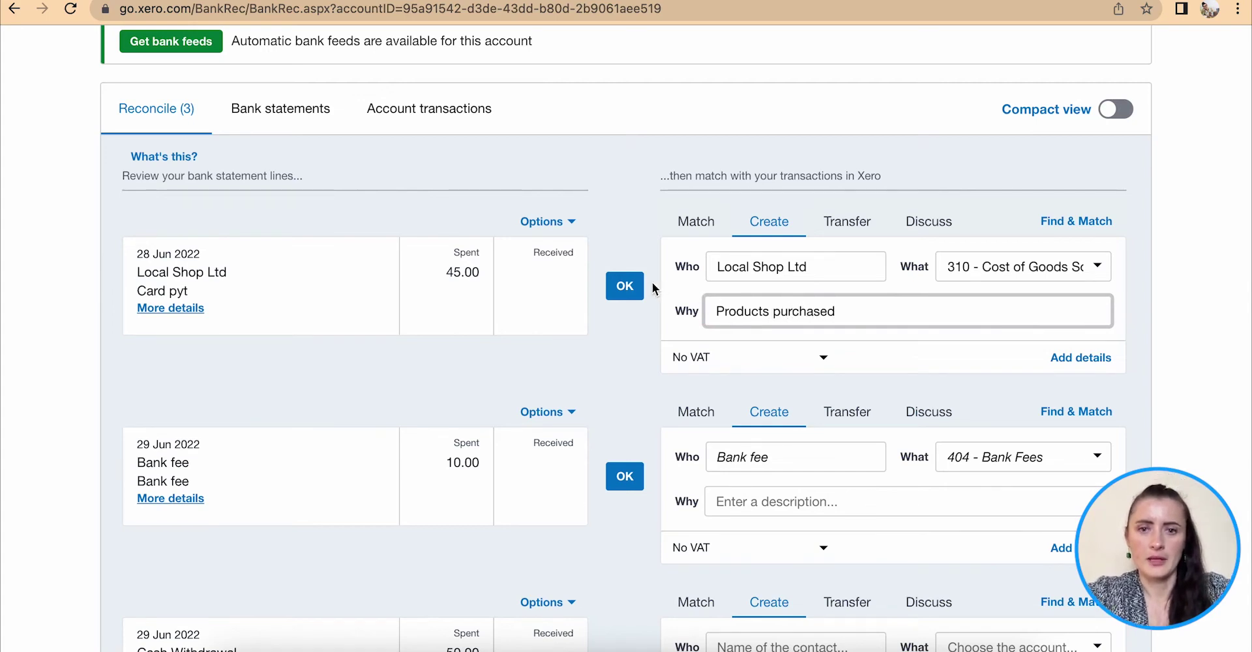
Reconcile the Local Shop payment, then reconcile the 10.00 bank fee with contact and description 'Bank fee'
click(625, 287)
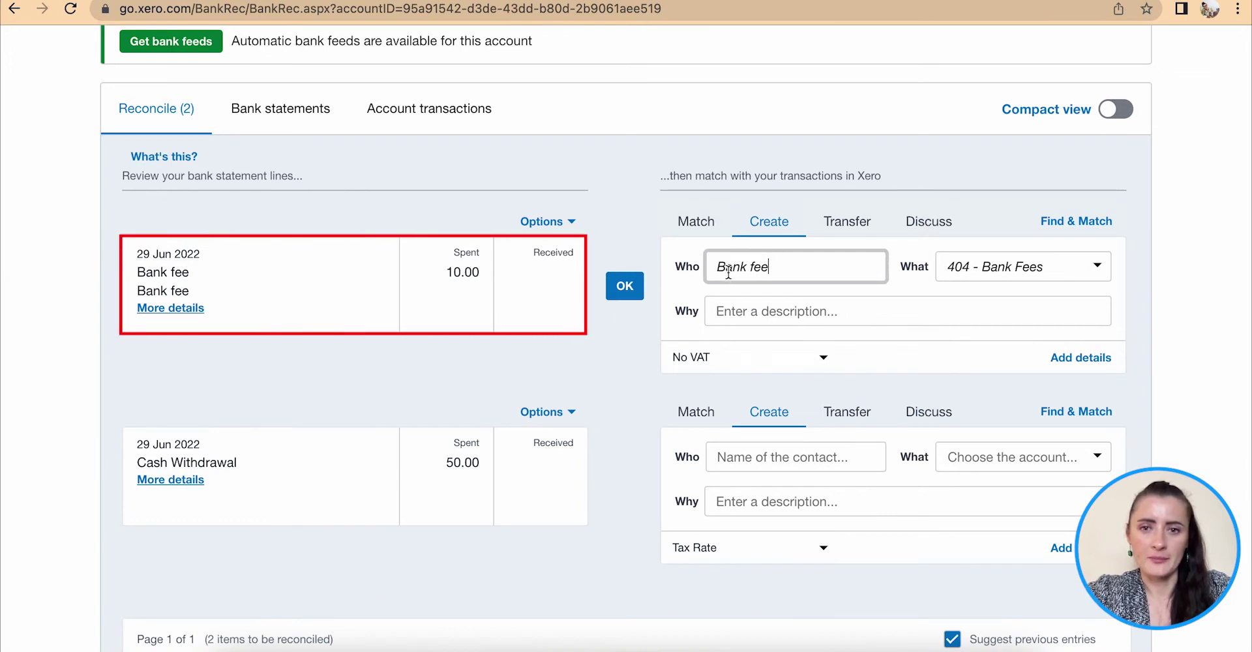
triple_click(795, 270)
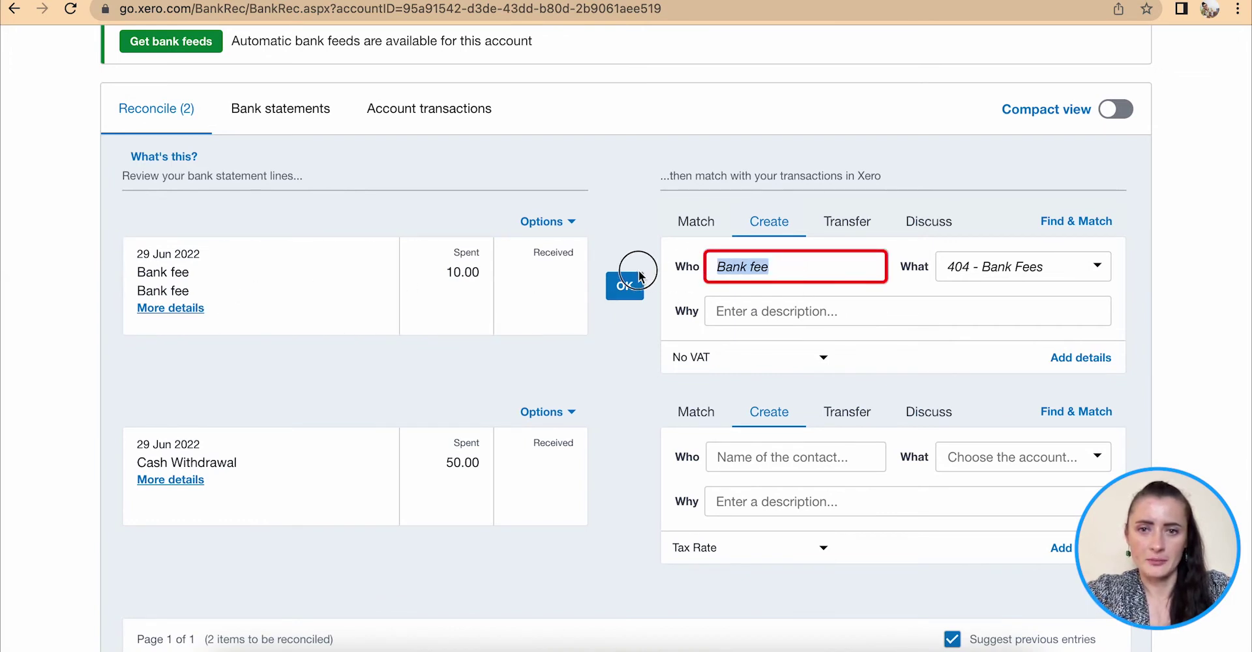
key(BackSpace)
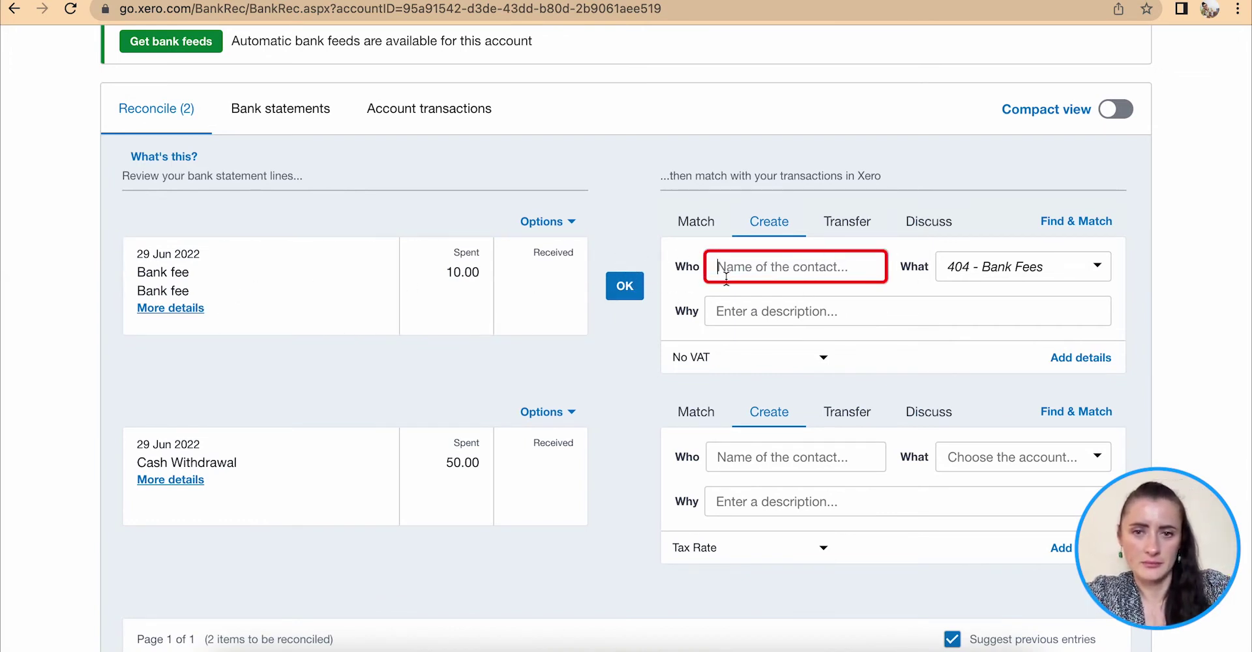
click(714, 311)
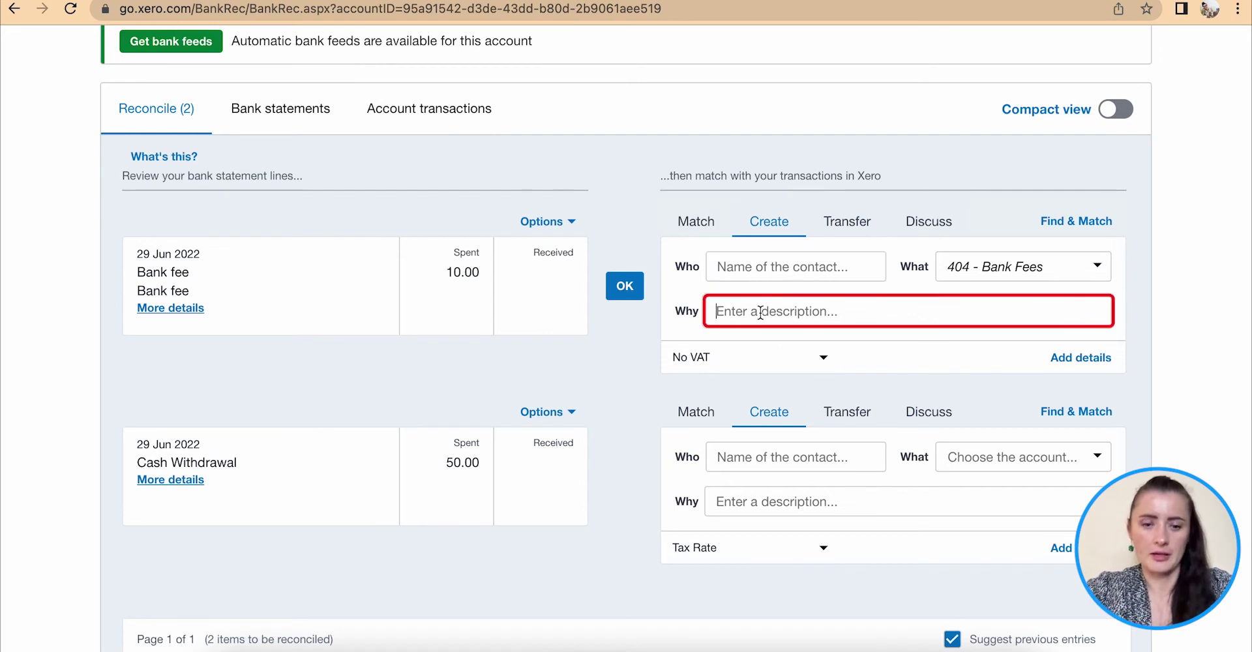
text(Bank fee)
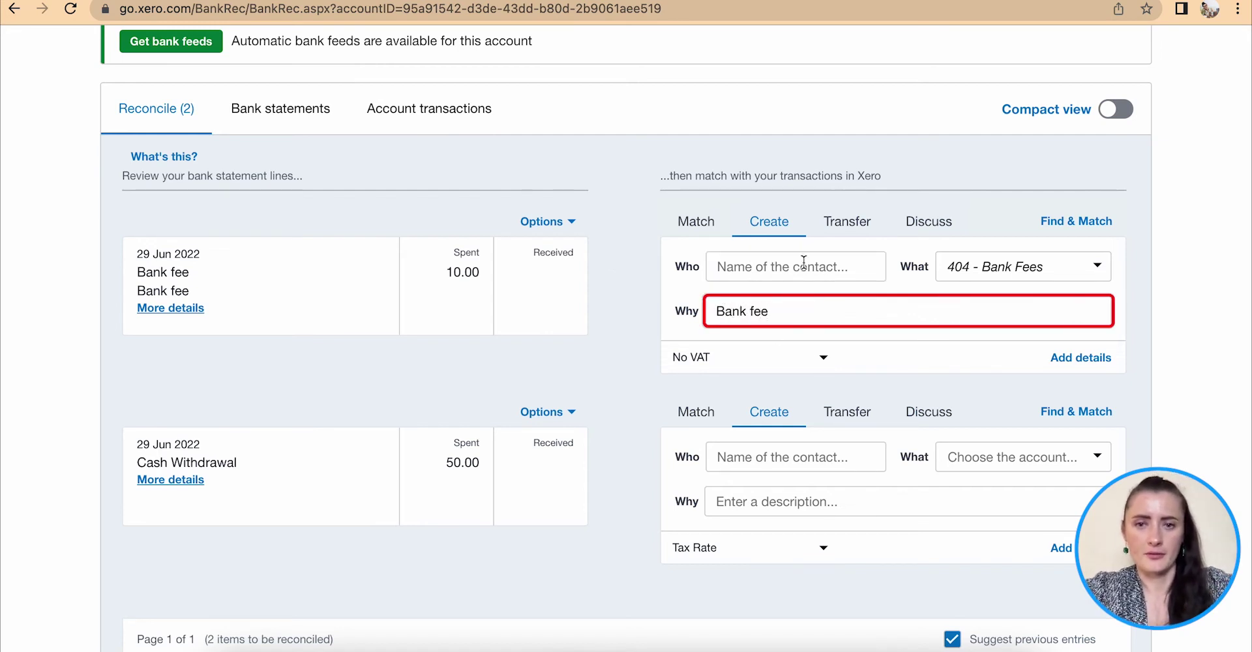
click(767, 262)
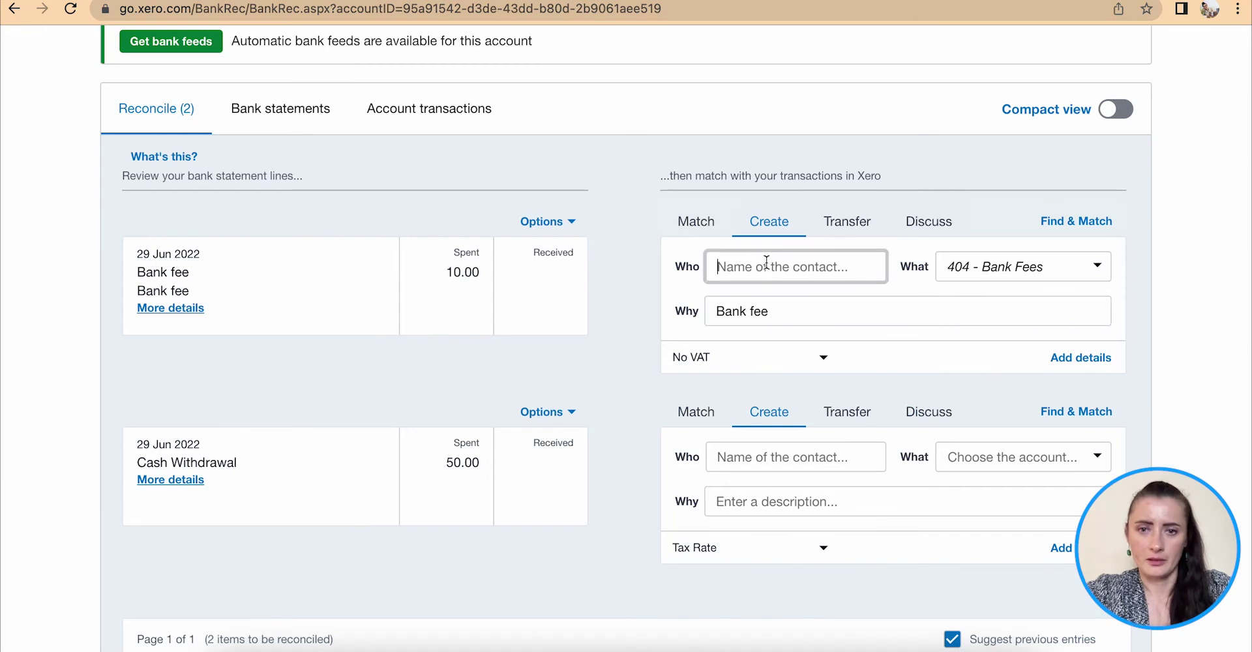
text(Ban)
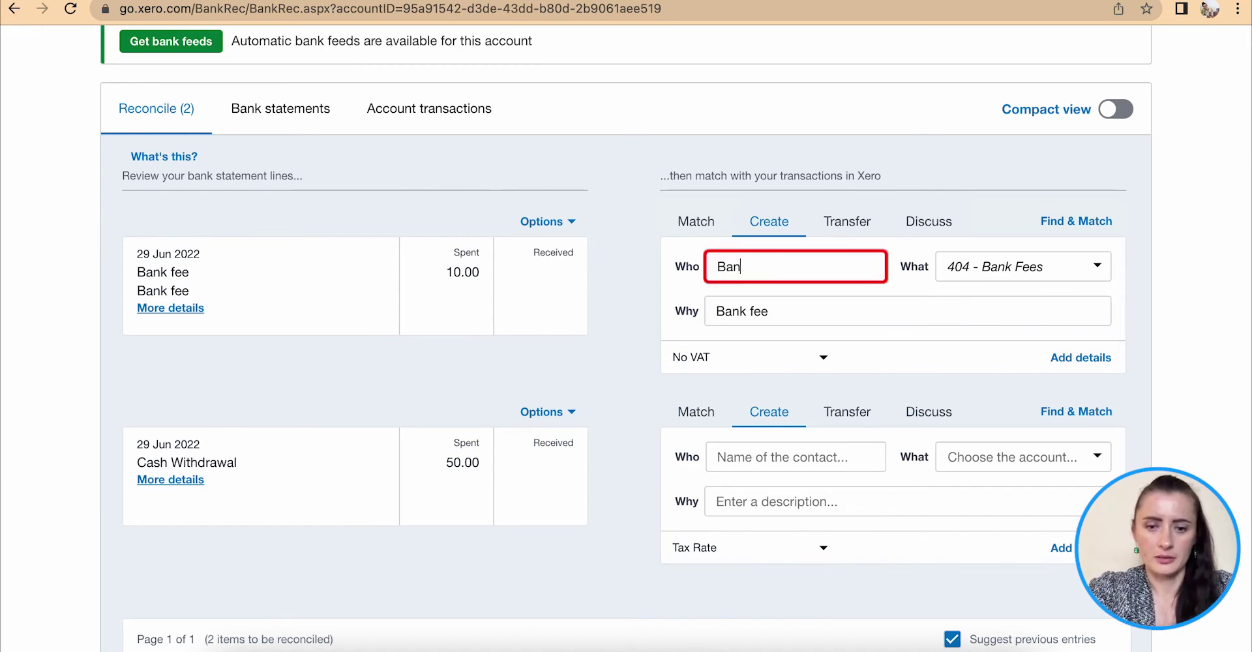
text(k)
click(789, 306)
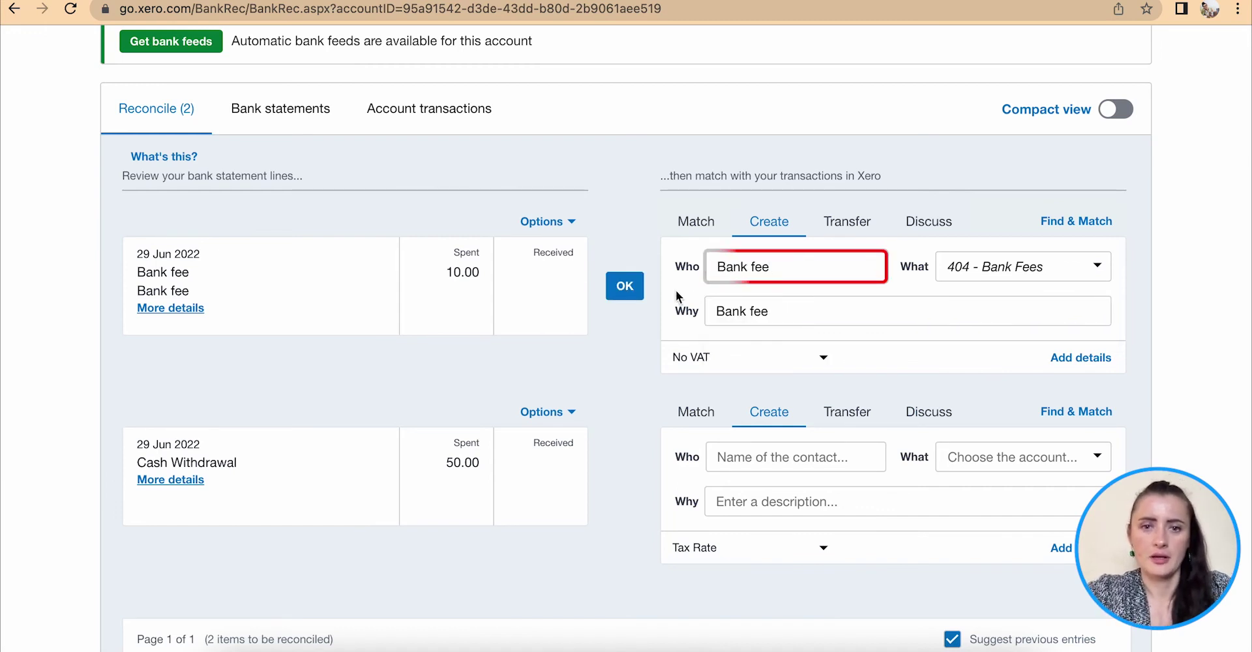
click(626, 285)
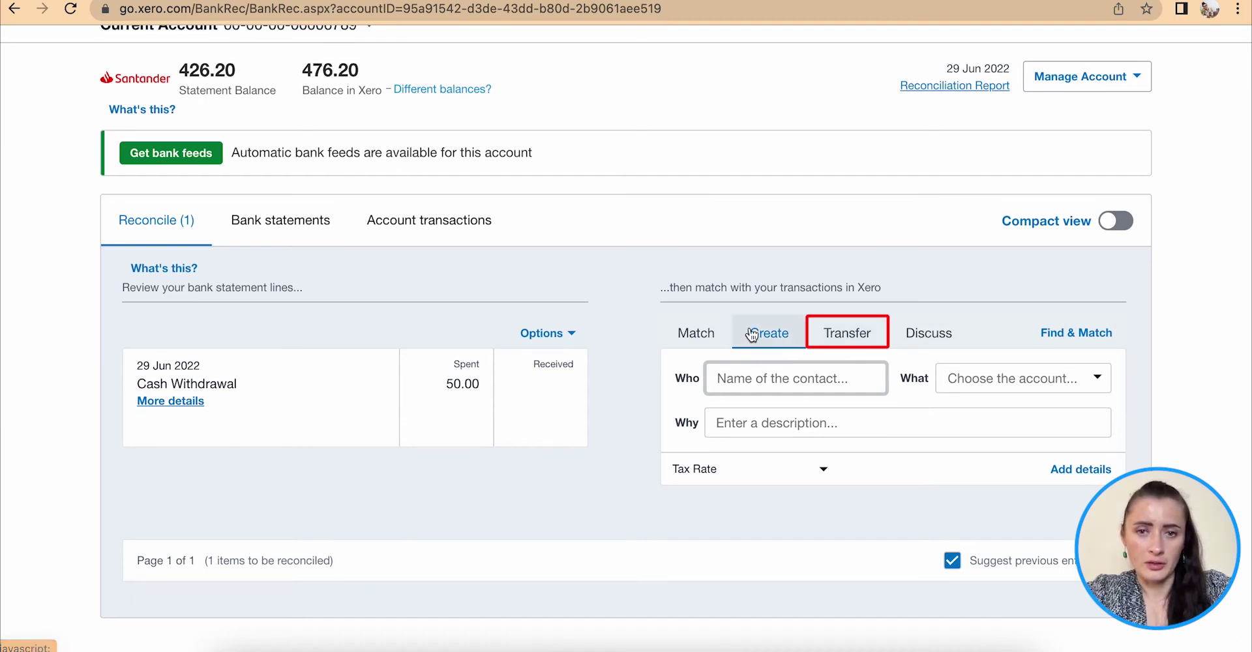
Save a discussion note on the 50.00 cash withdrawal asking whether it is personal or business
click(933, 332)
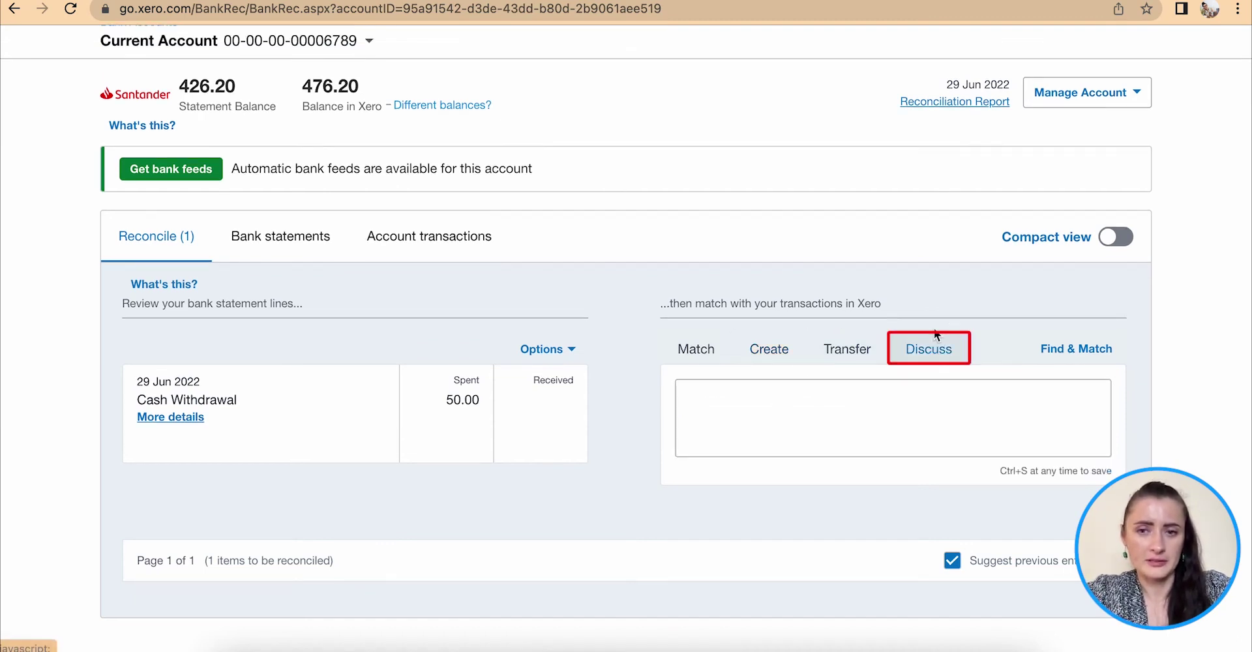
click(785, 424)
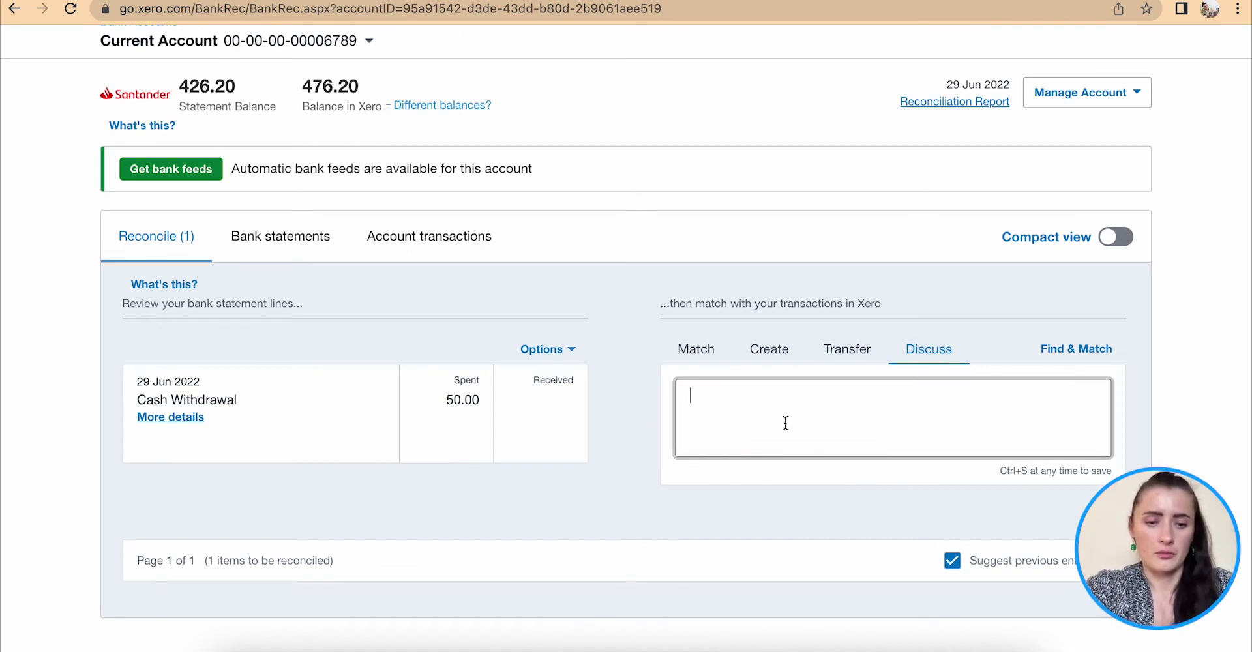
text(Where to)
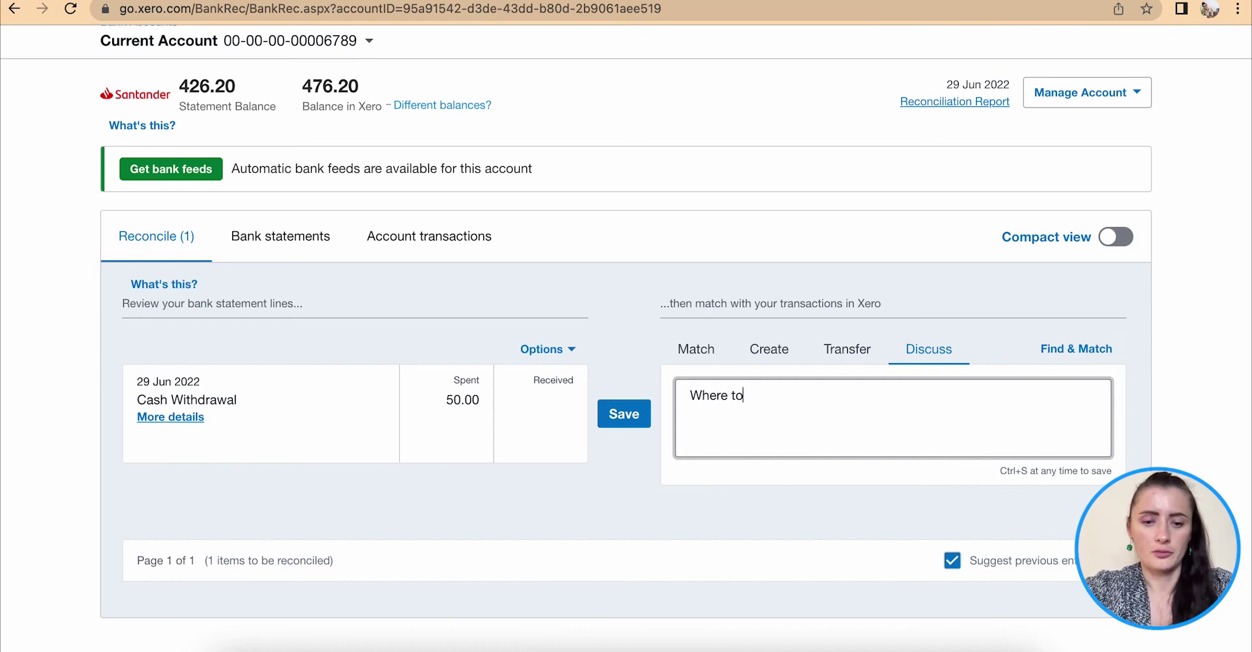
text( allocate - pe)
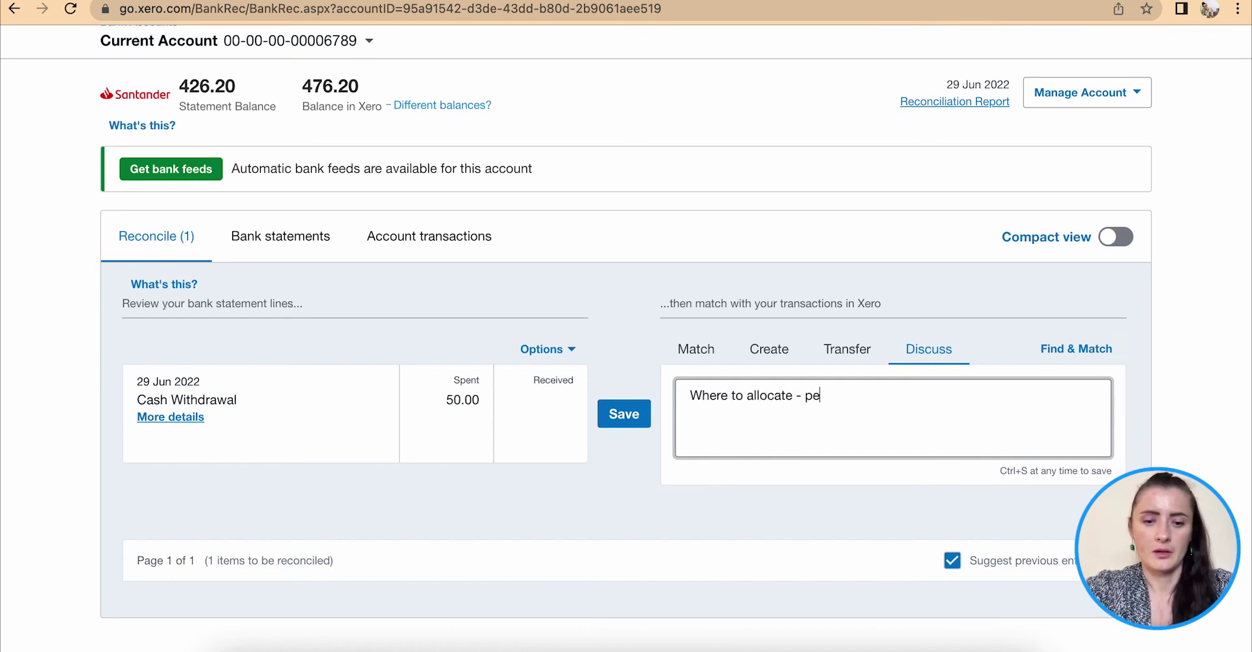
text(rsonal or)
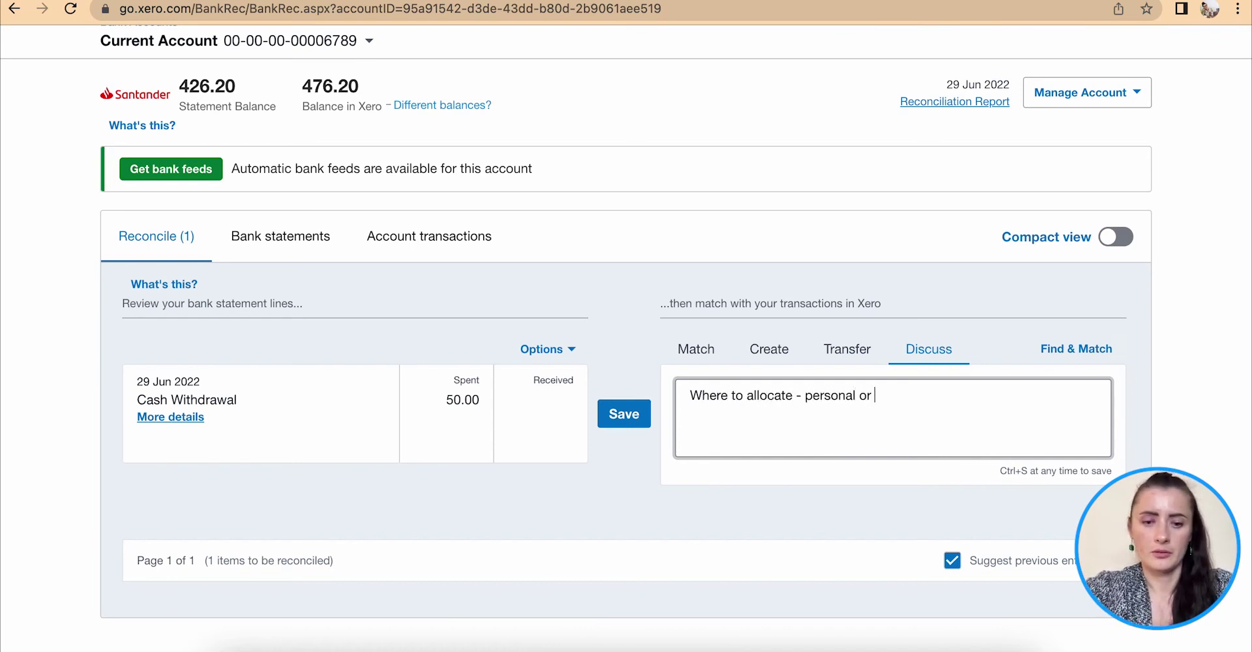
text(business related?)
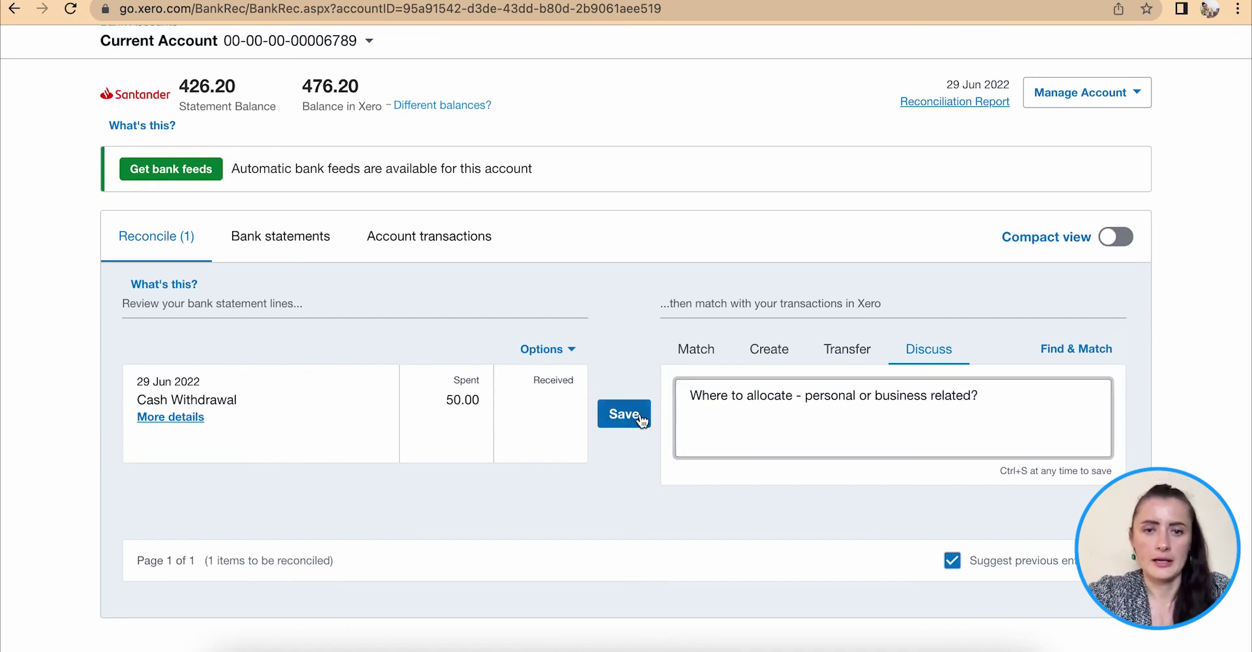
click(638, 417)
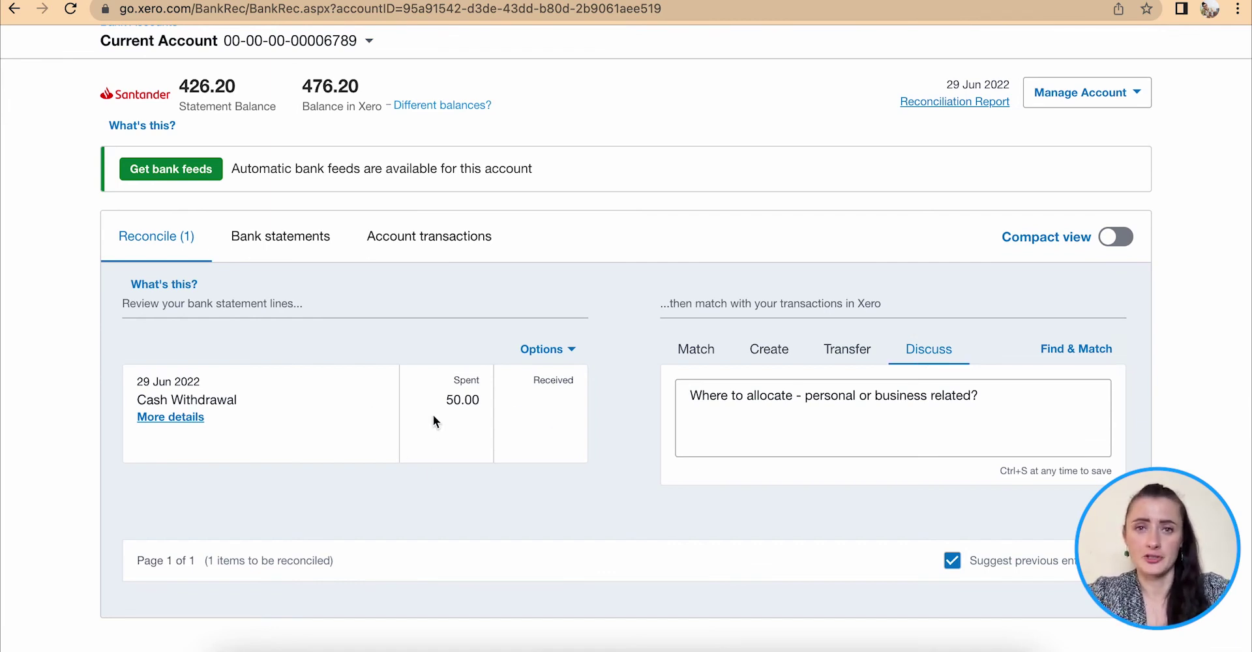
scroll(303, 66, up, 3)
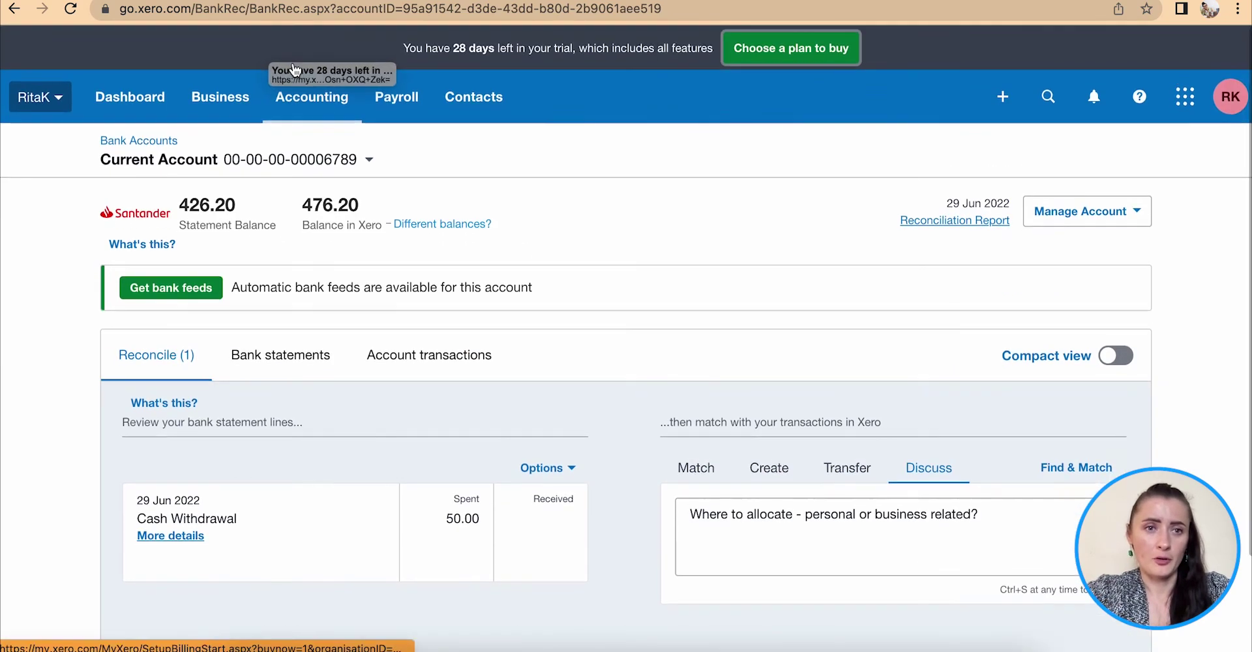
Return to the Bank Accounts overview and scroll to the Santander Current Account panel
click(144, 141)
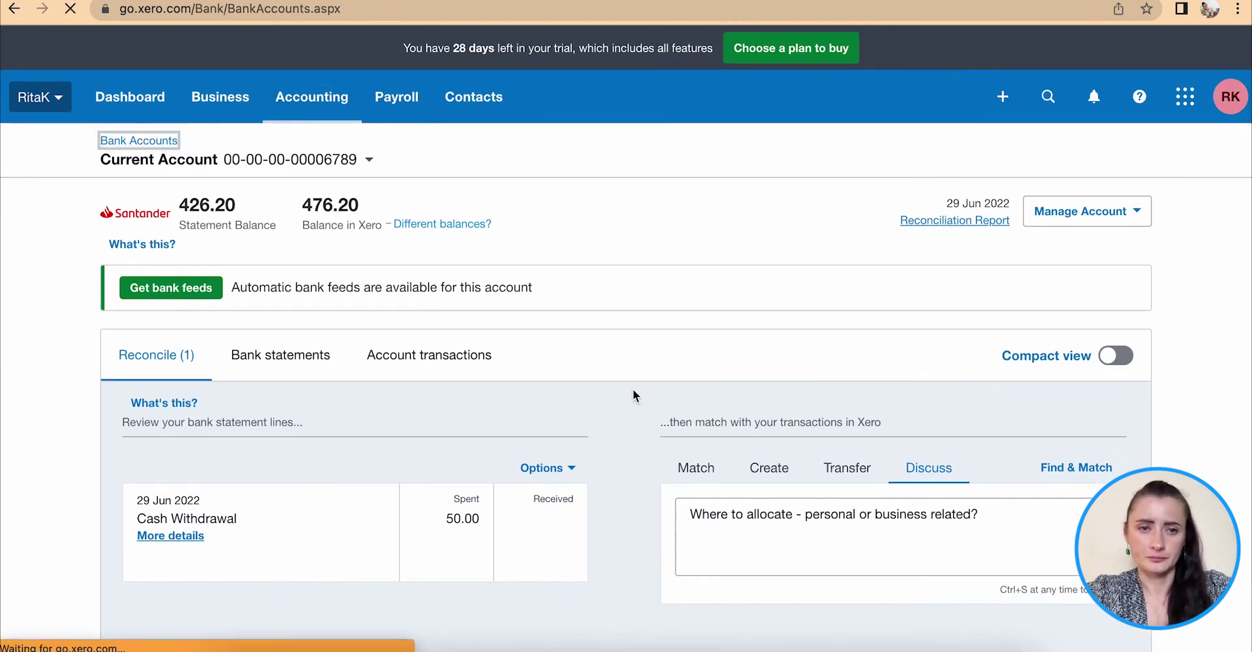
scroll(632, 390, down, 8)
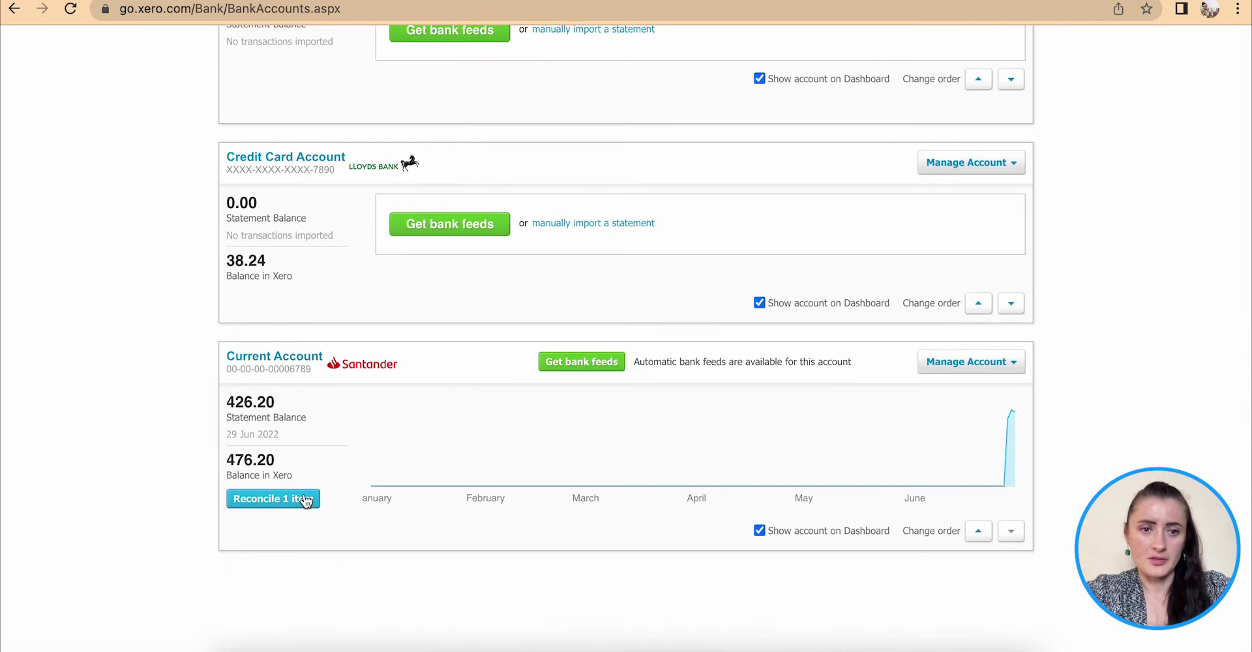